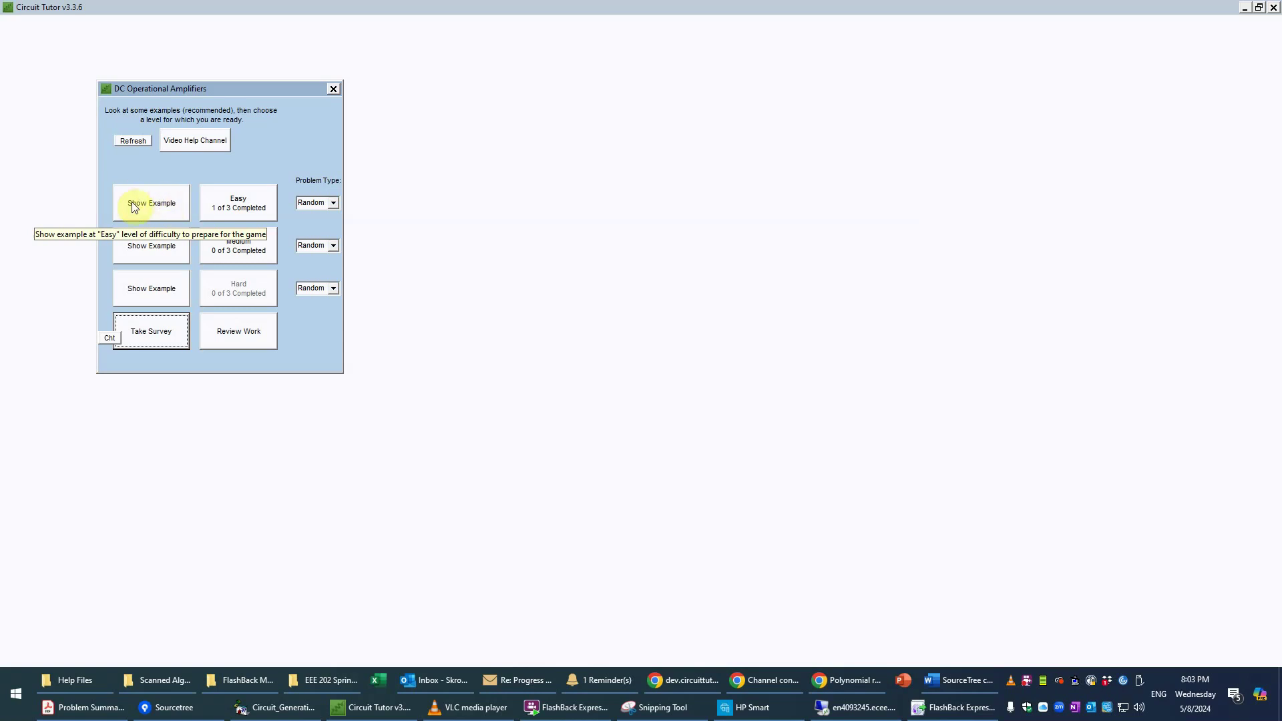
Change the Easy level problem type from Random to 3
click(333, 203)
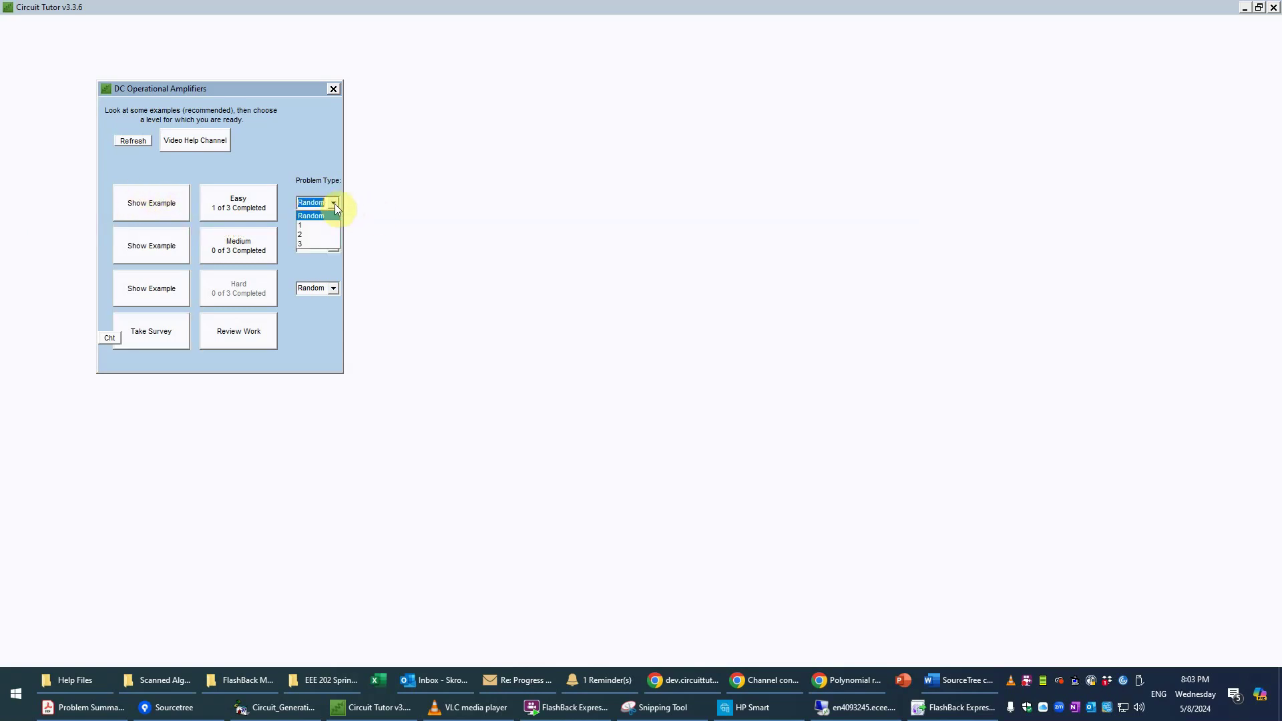
click(324, 244)
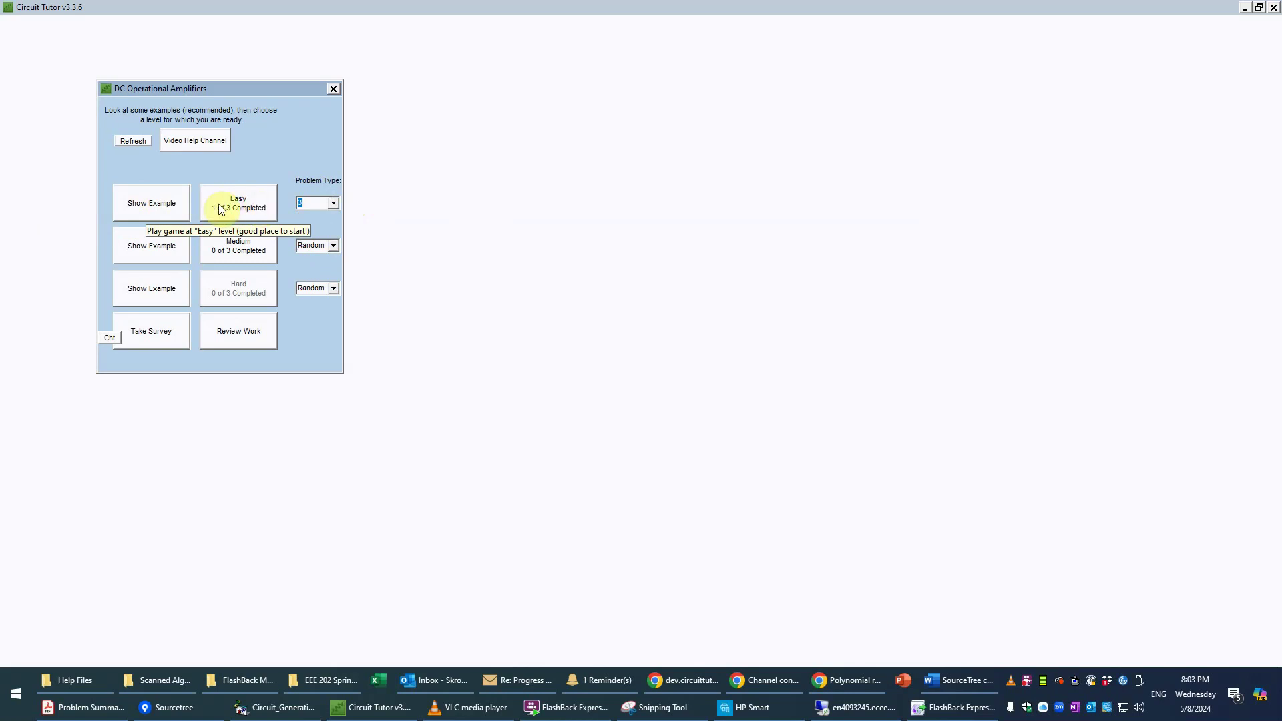
Launch the Easy 1 V op-amp problem for Io and V10, and dismiss the Help notes
click(253, 208)
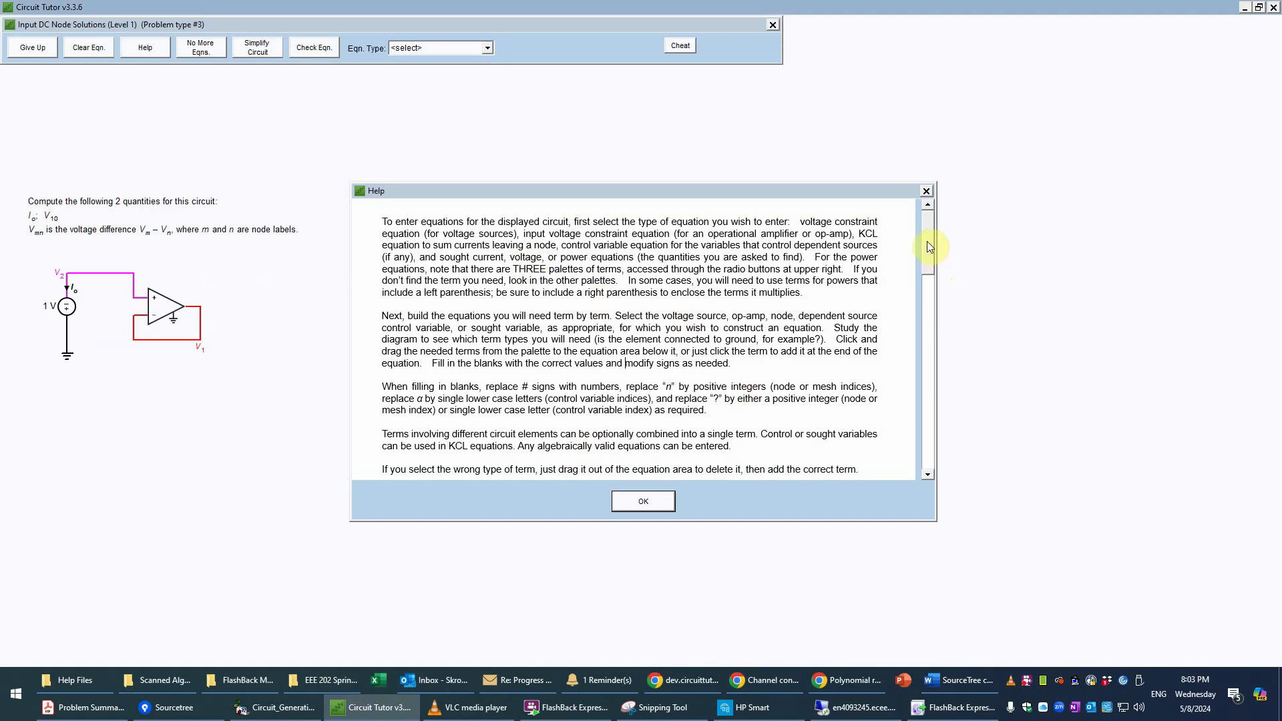
drag(926, 252, 926, 421)
click(628, 509)
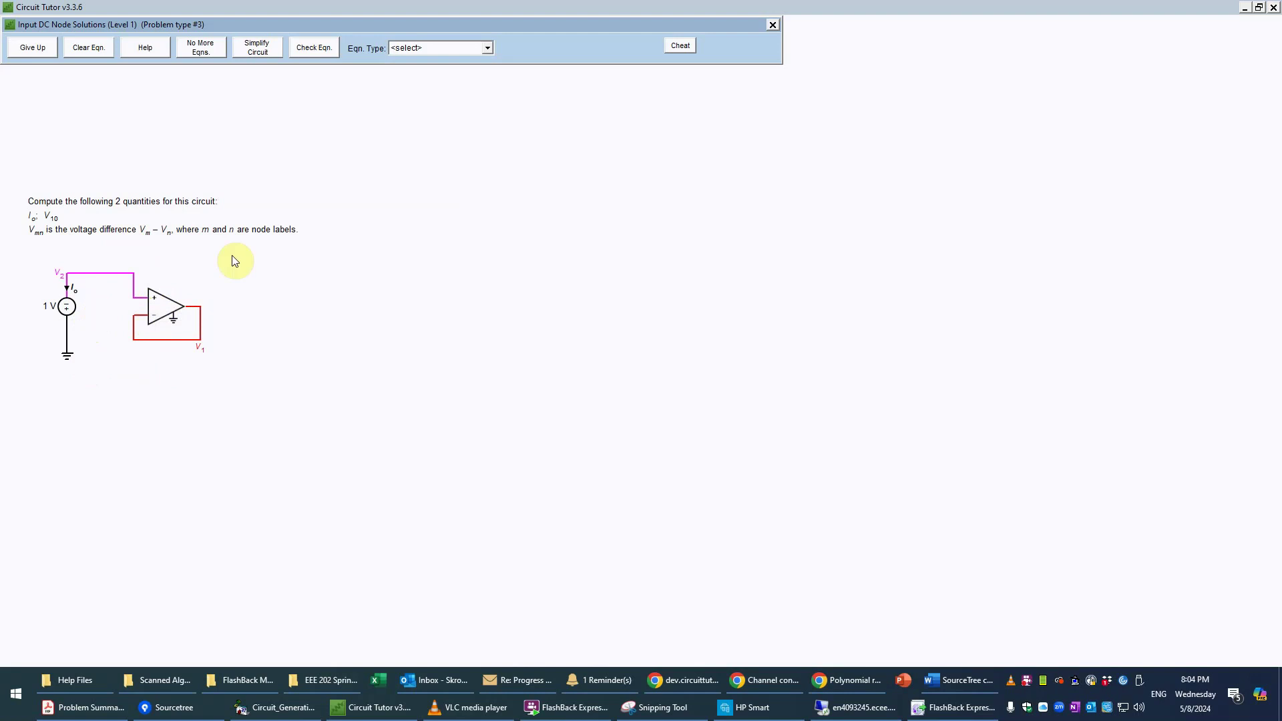
Set the equation type to Voltage Constraint
click(486, 49)
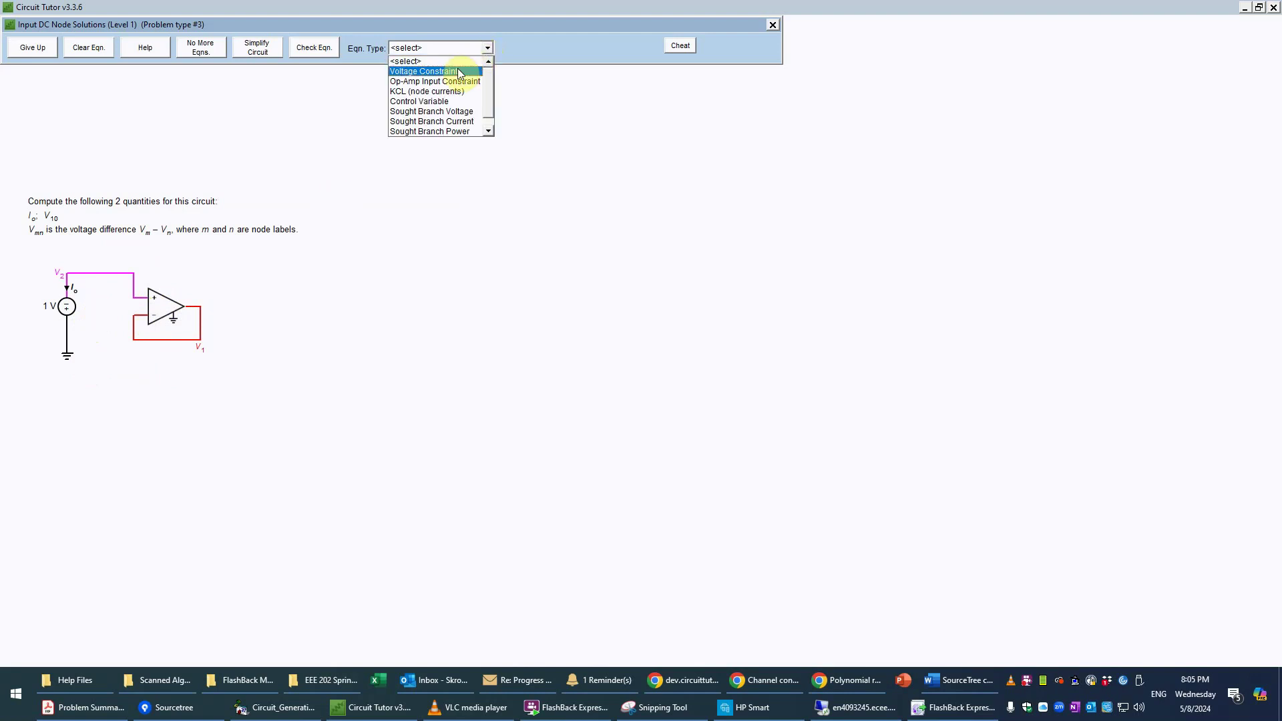
click(571, 313)
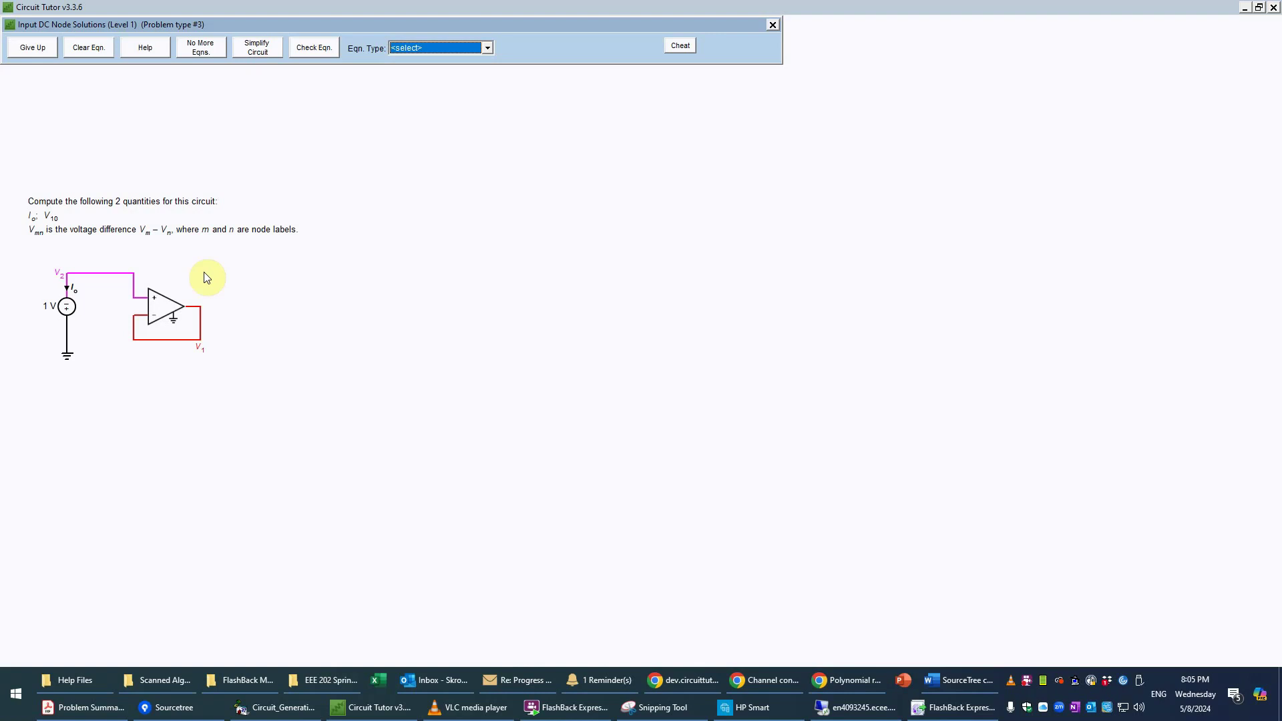
click(487, 47)
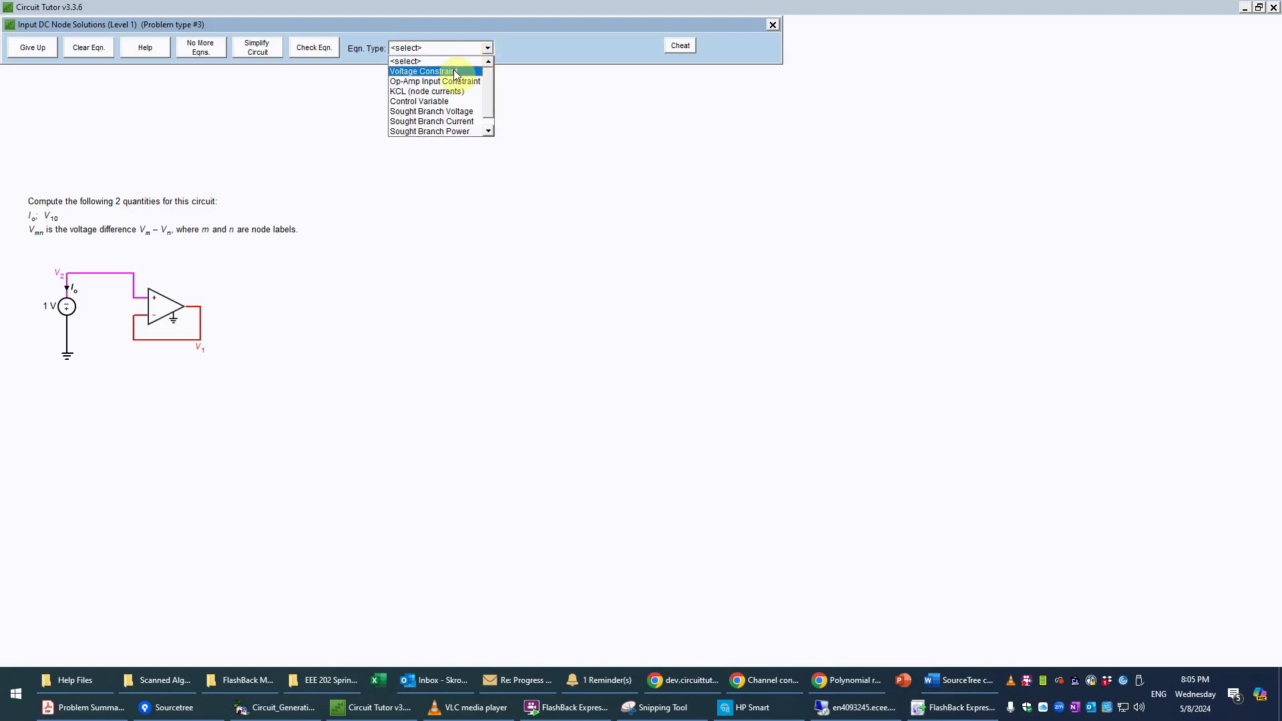
click(454, 72)
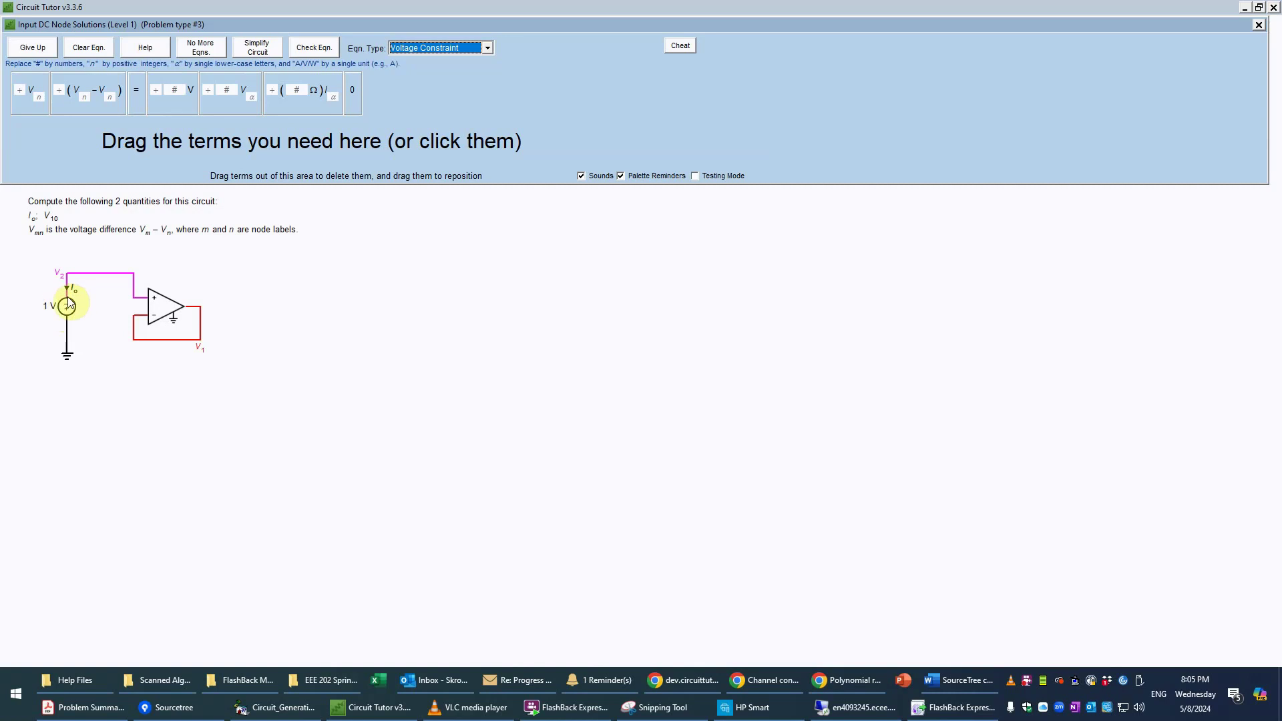
Assemble V2 = −1 V: node voltage subscript 2, equals sign, and voltage value minus 1
drag(27, 97, 32, 150)
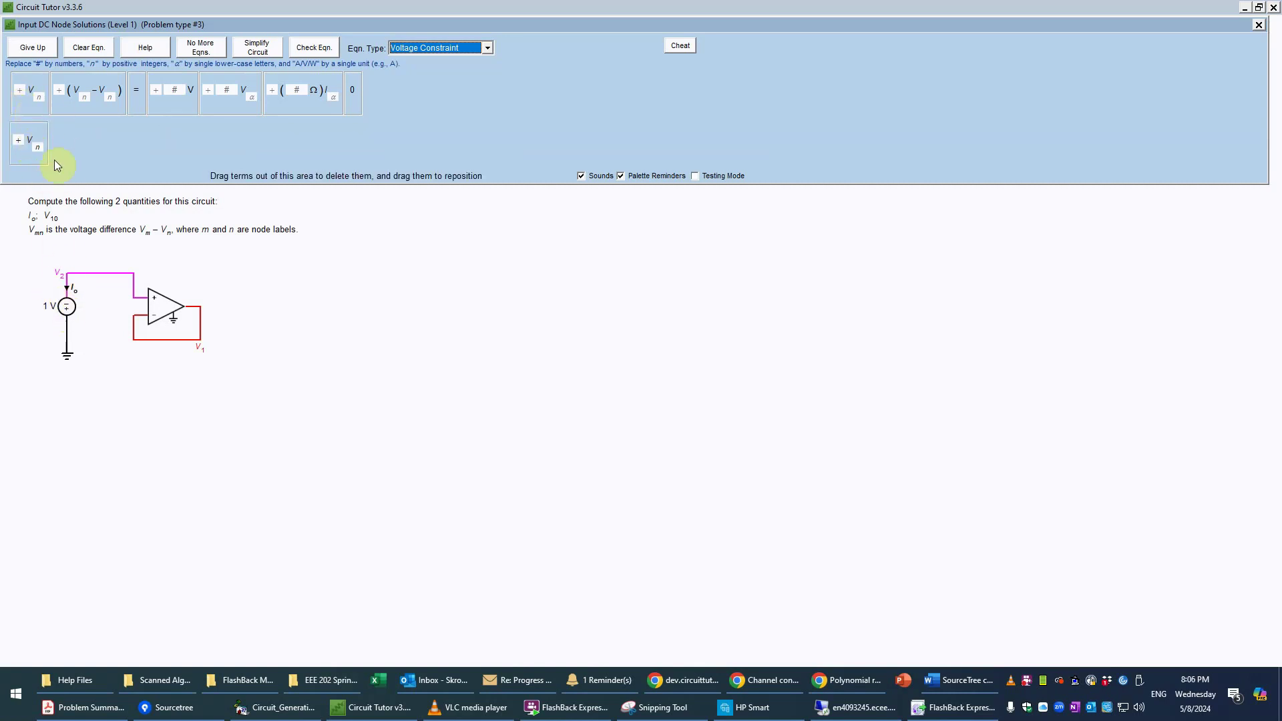
click(139, 106)
click(149, 105)
click(37, 147)
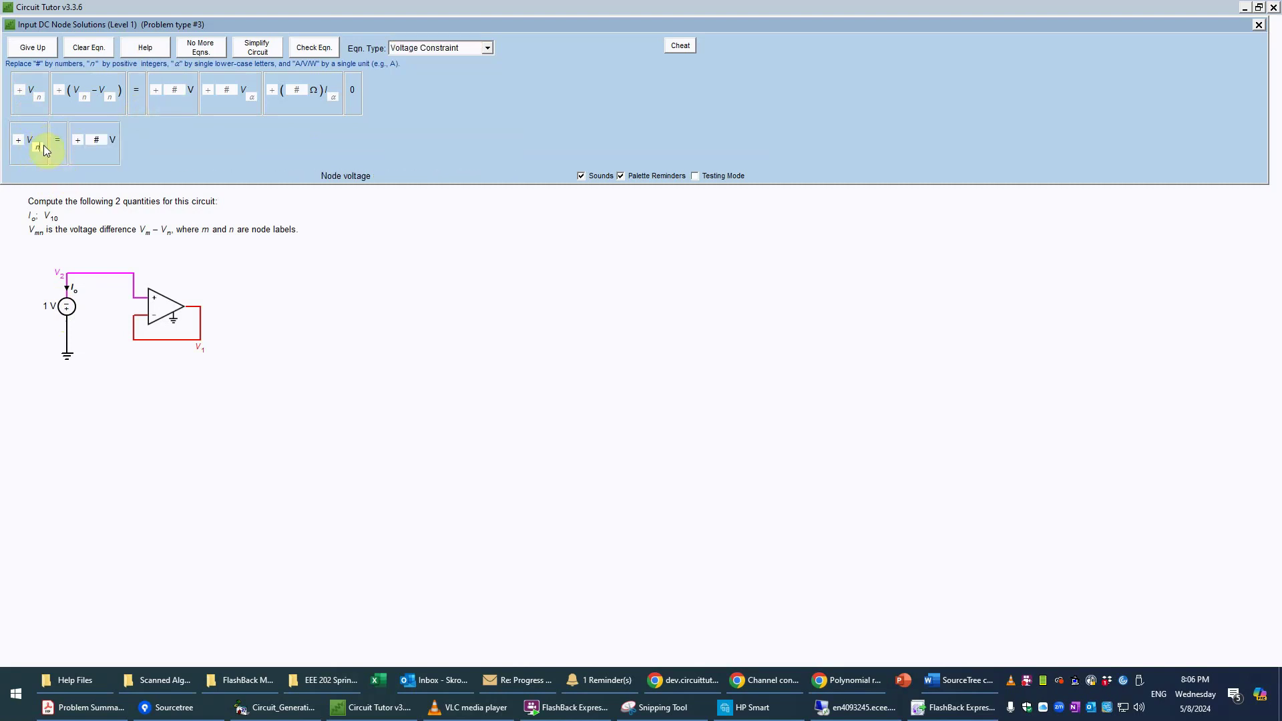
double_click(38, 147)
text(2)
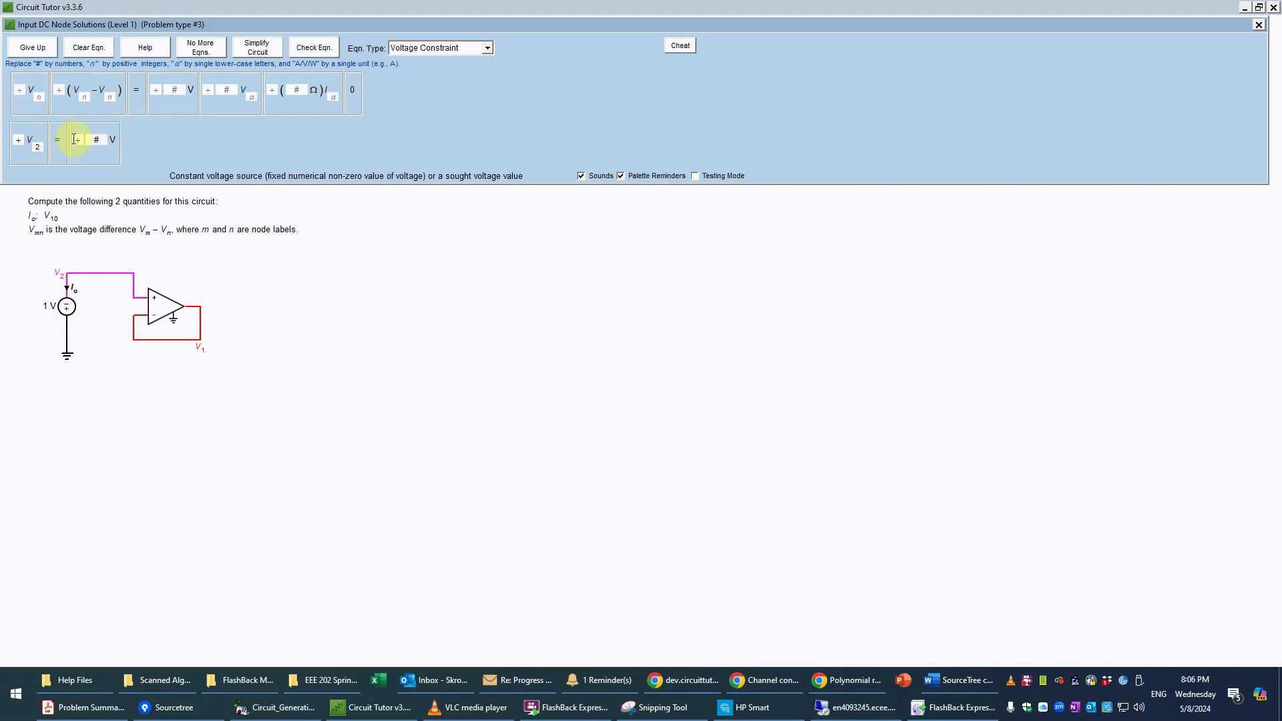
double_click(77, 140)
text(-)
key(Tab)
text(1)
Check the V2 = −1 V equation so it joins the voltage source constraints
click(313, 48)
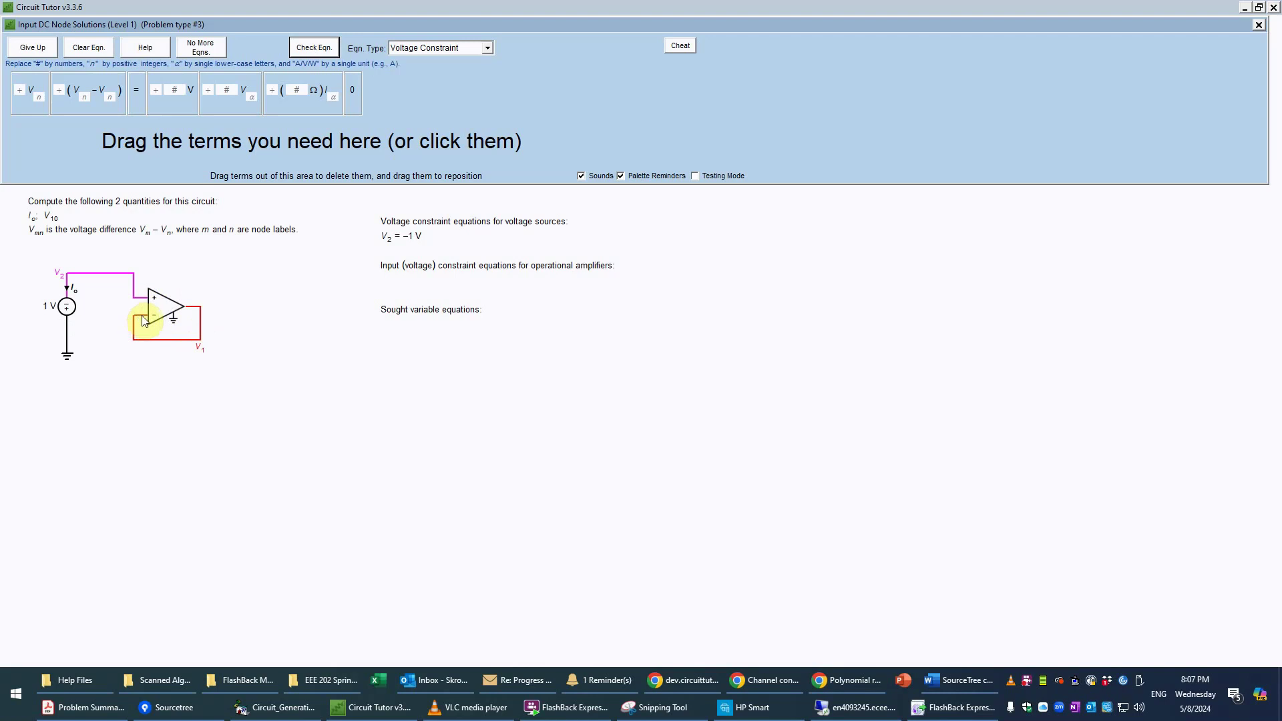
Choose Op-Amp Input Constraint and build V2 = V1 with node subscripts 2 and 1
click(488, 48)
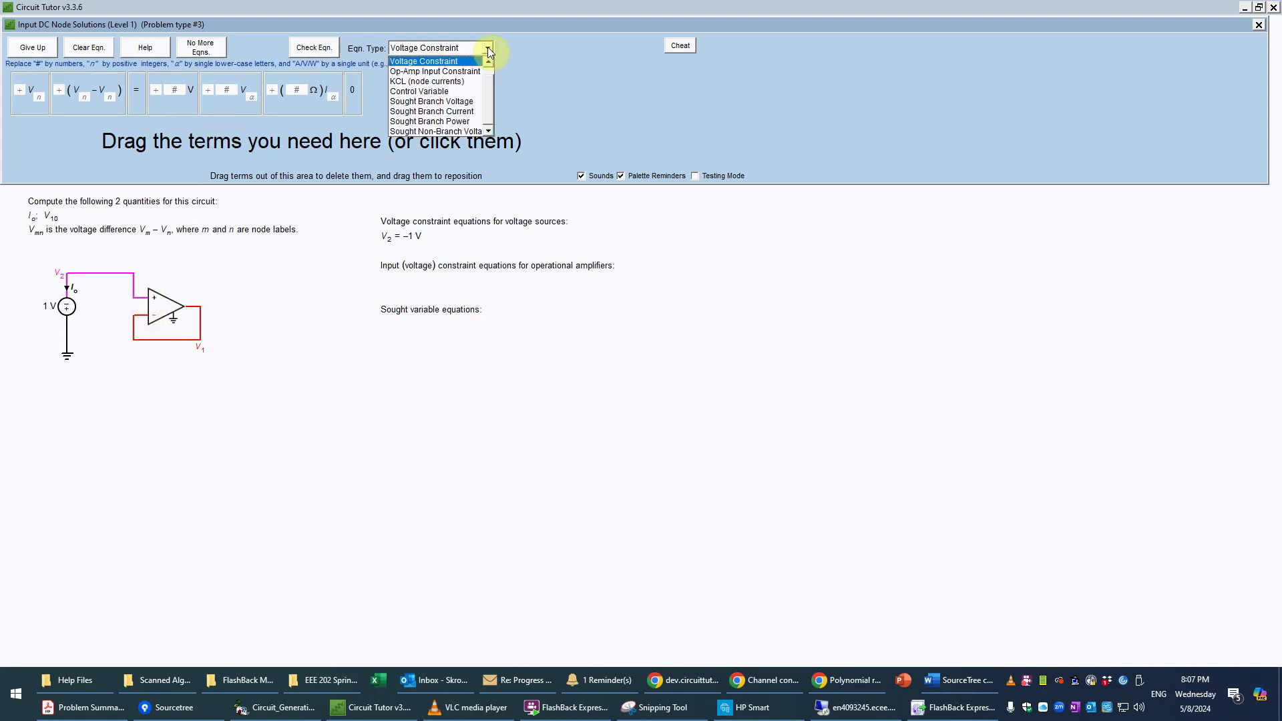
click(450, 72)
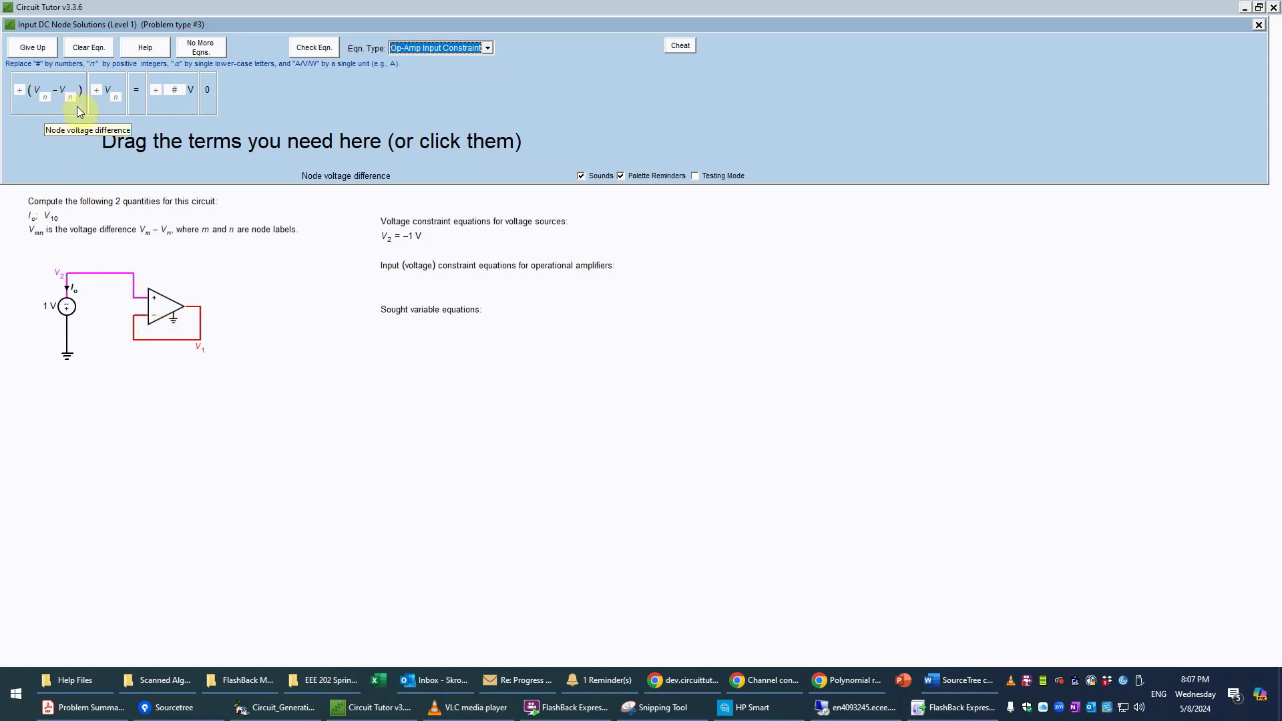
click(115, 106)
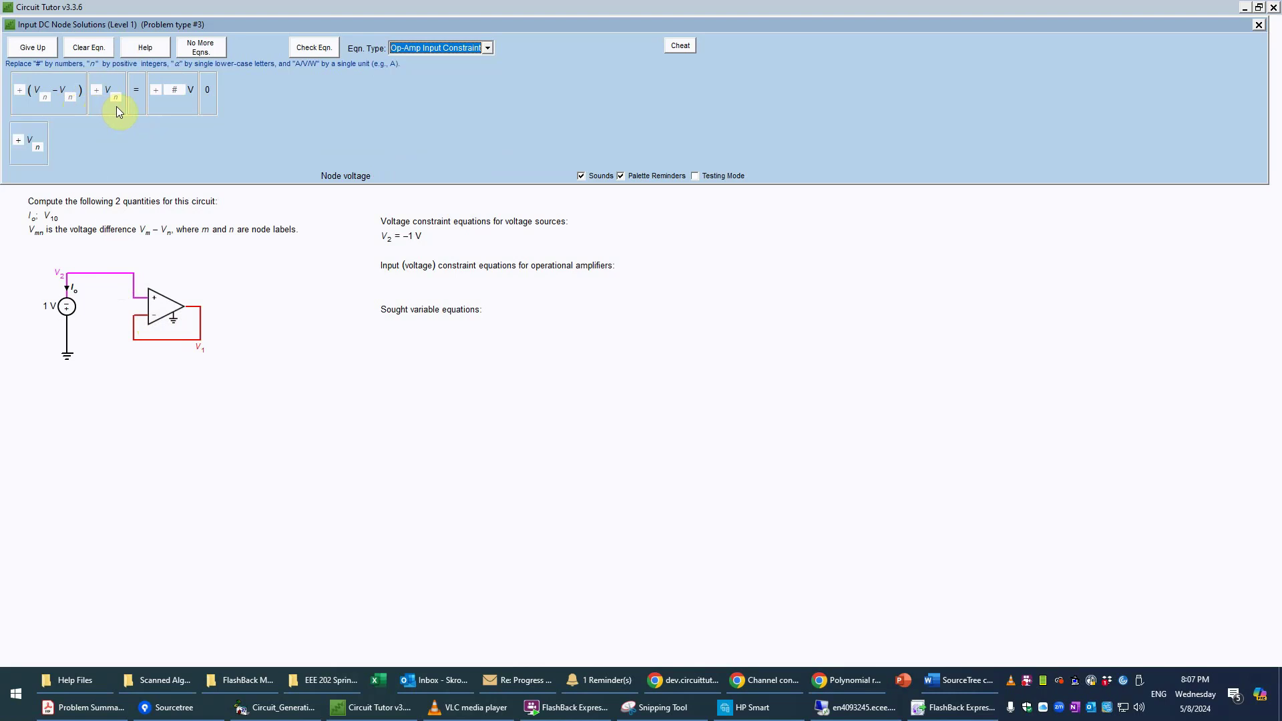
click(140, 108)
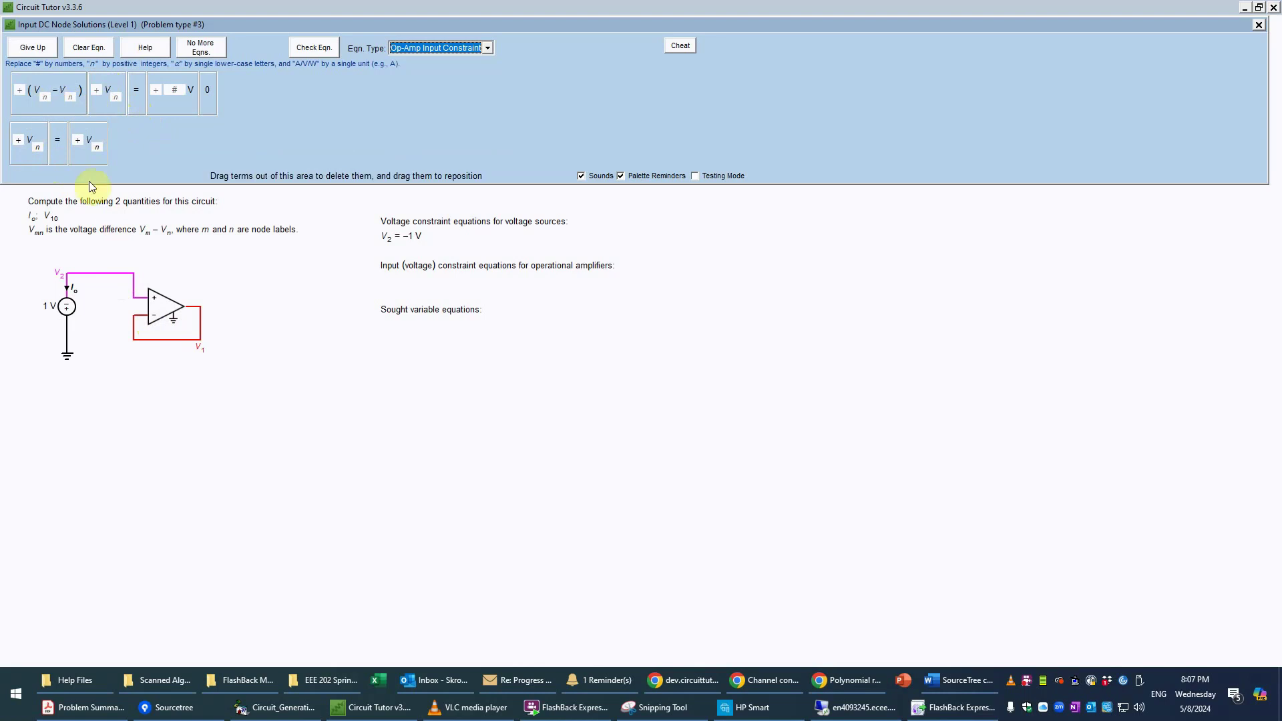
click(41, 145)
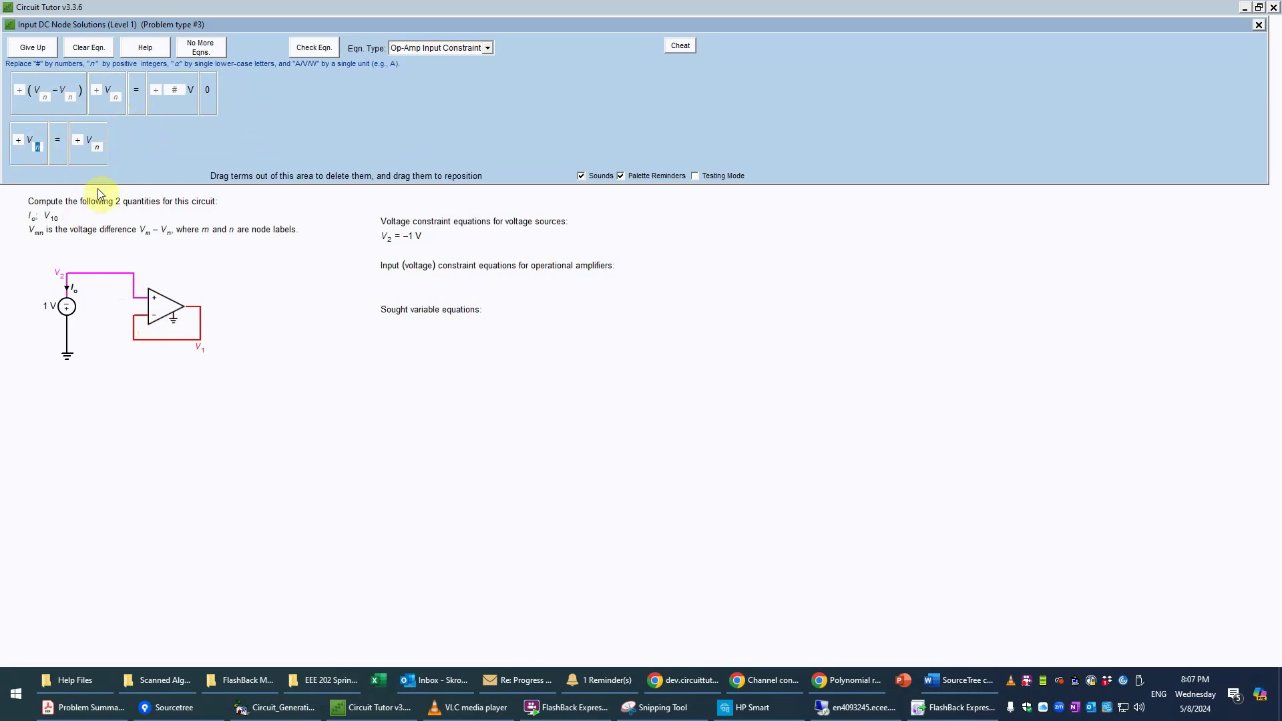
text(2)
key(Tab)
key(Tab)
Check V2 = V1 so it is accepted under the op-amp input constraints
click(311, 49)
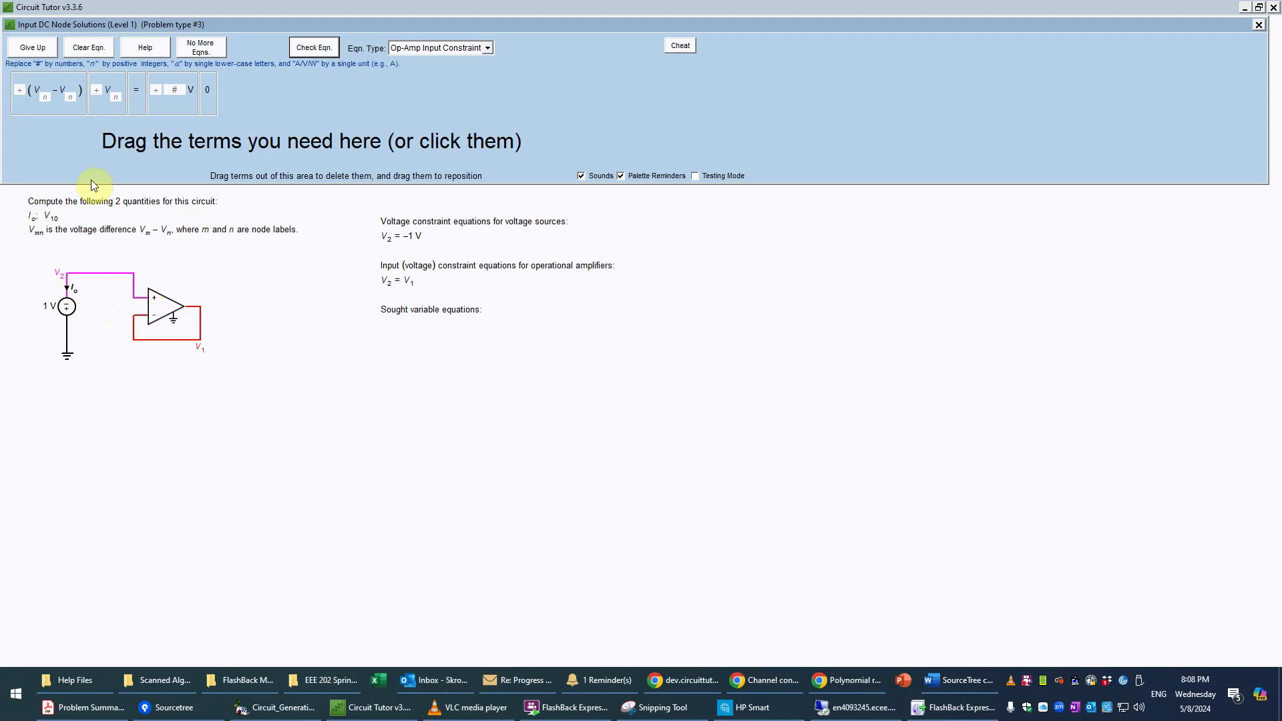
click(487, 48)
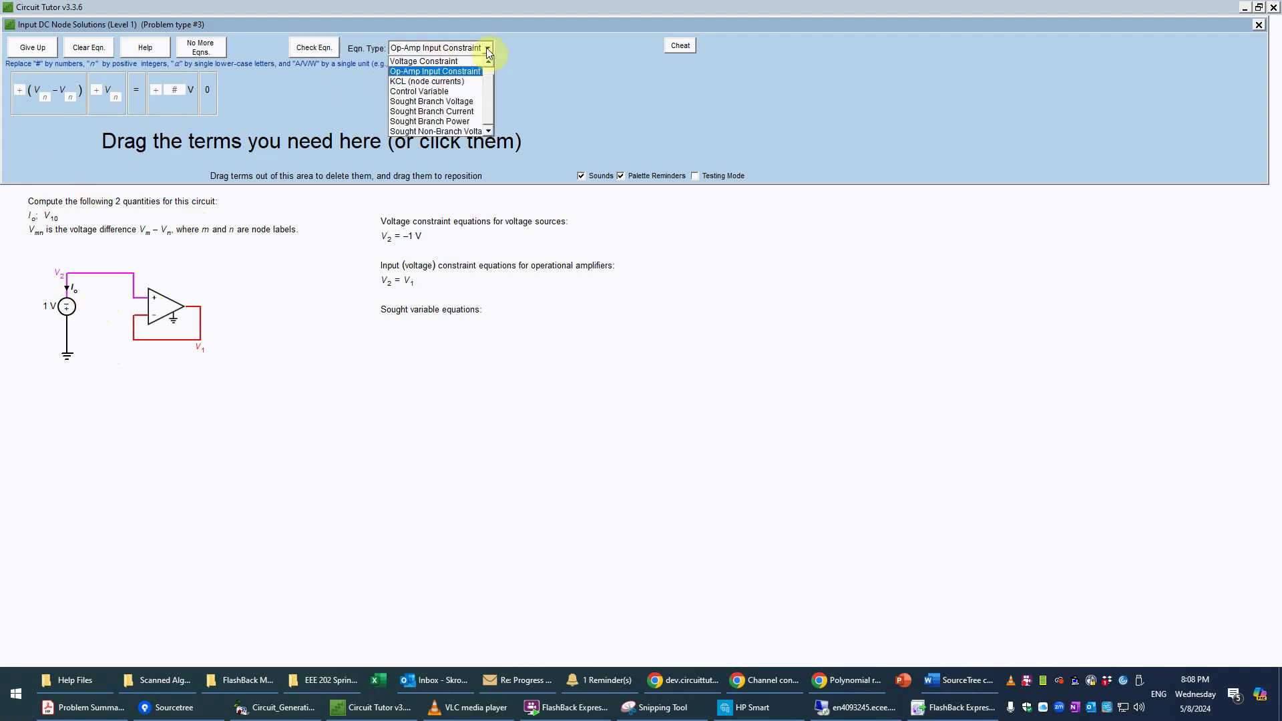
As a Sought Branch Current equation, enter Io = 0 and get it accepted
click(457, 113)
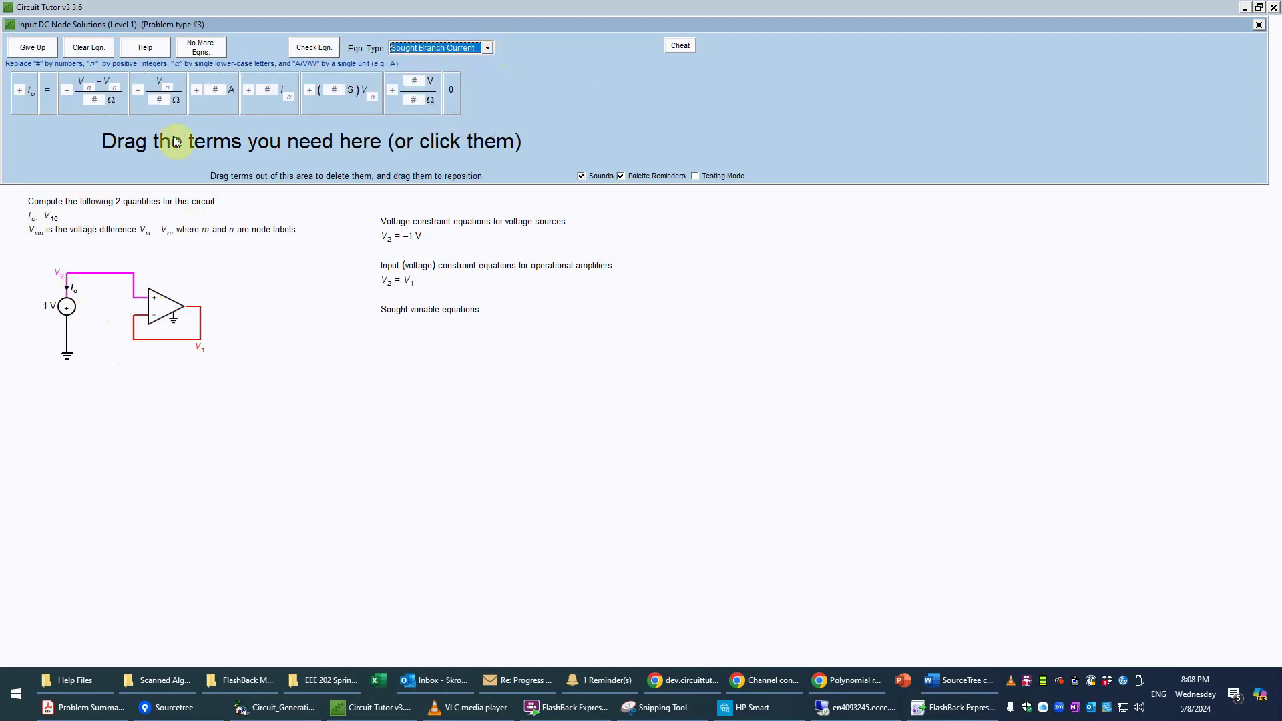
click(18, 105)
click(45, 101)
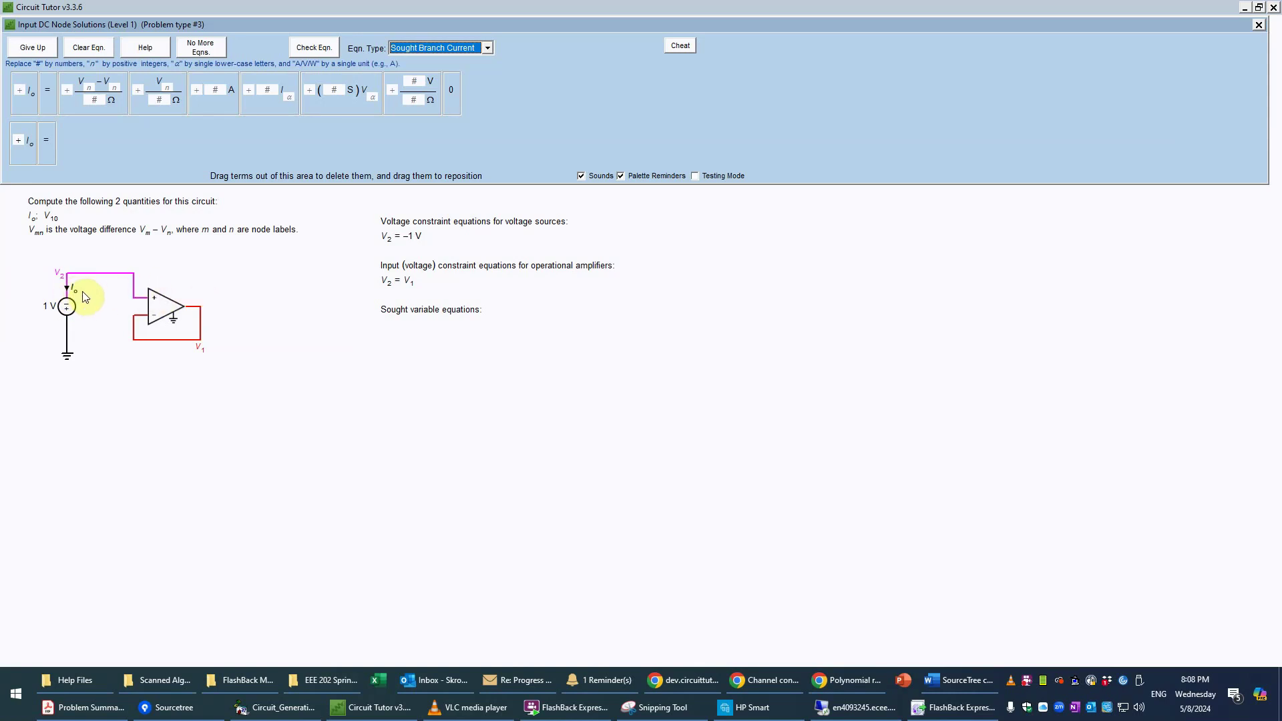
click(455, 99)
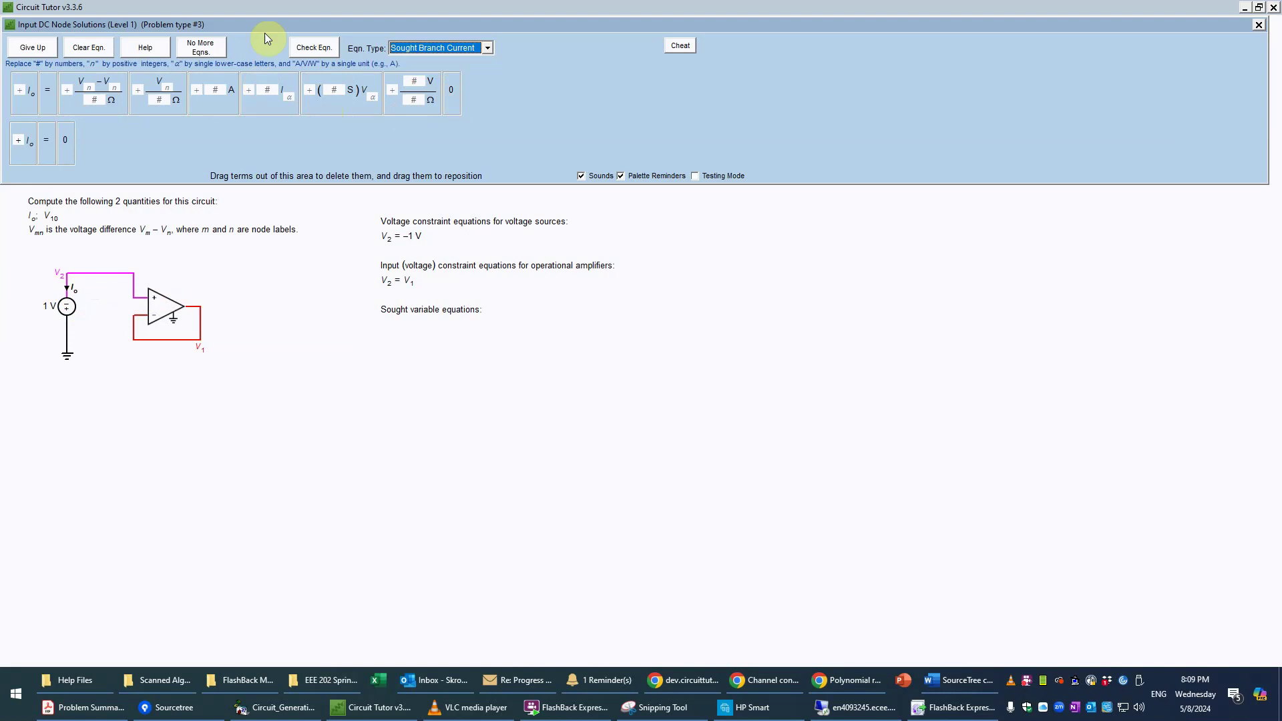
click(307, 52)
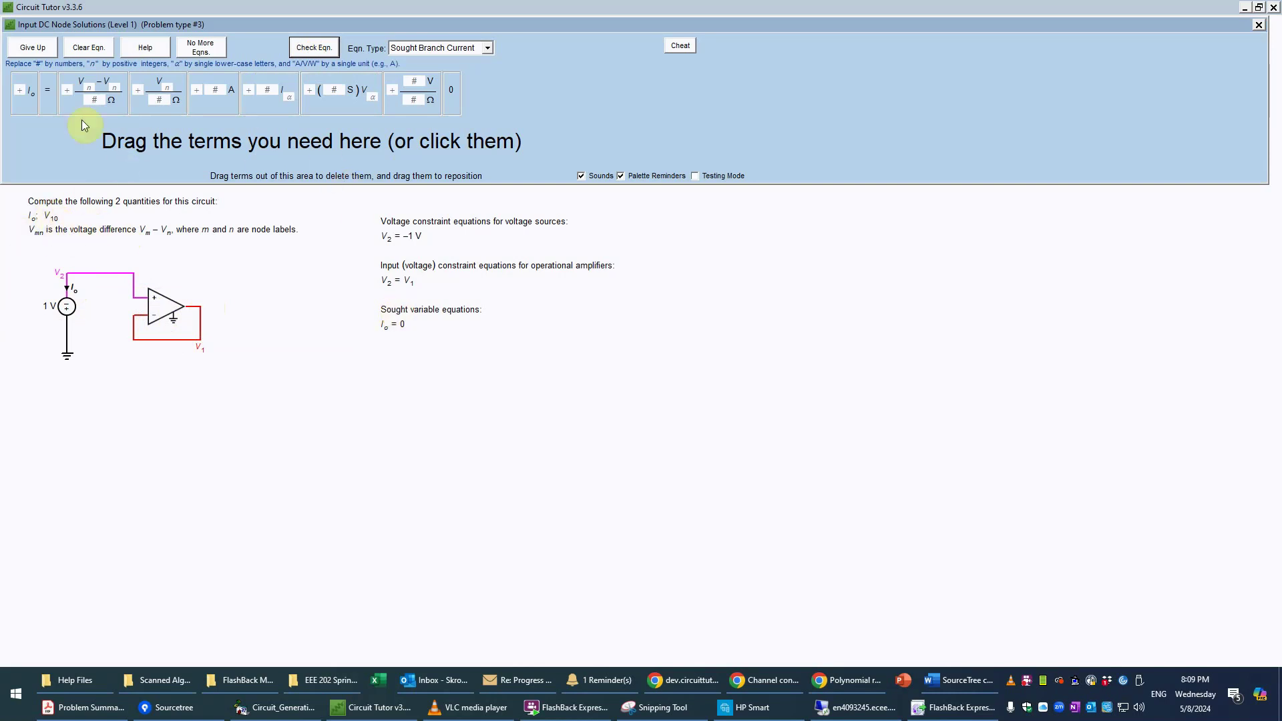
click(488, 48)
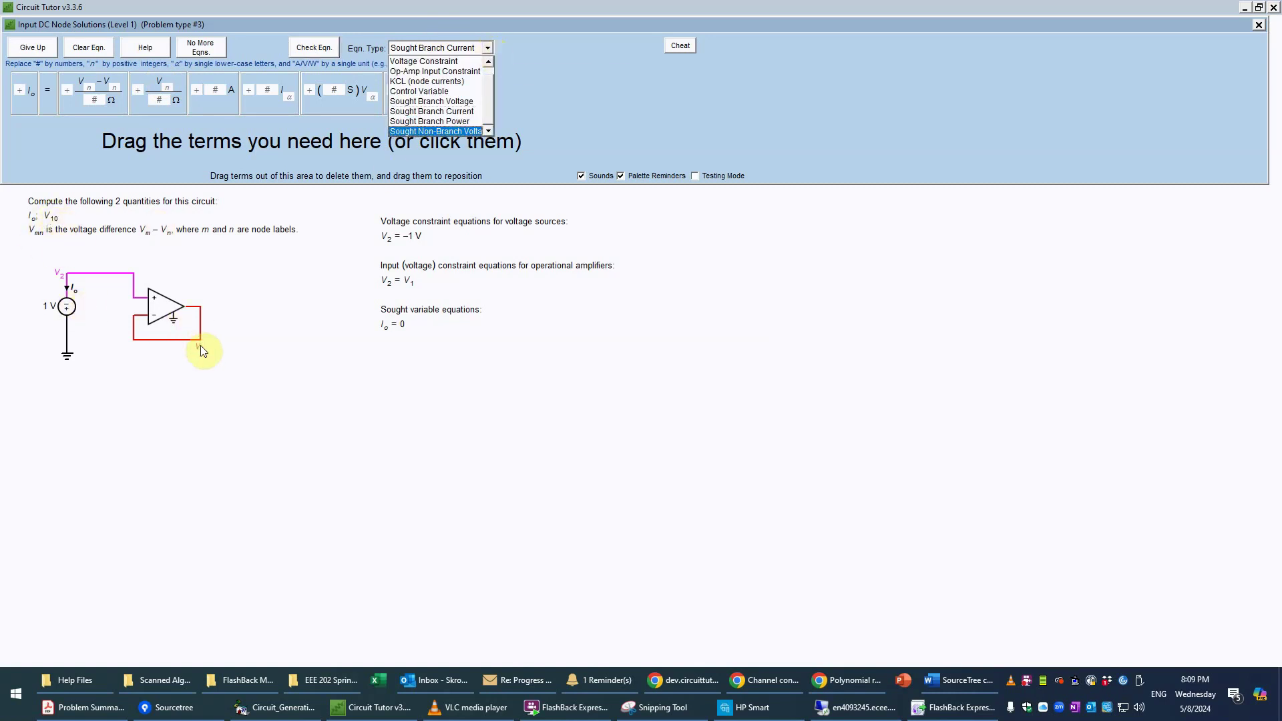
As a Sought Non-Branch Voltage equation, enter V10 = V1 and check it
click(444, 133)
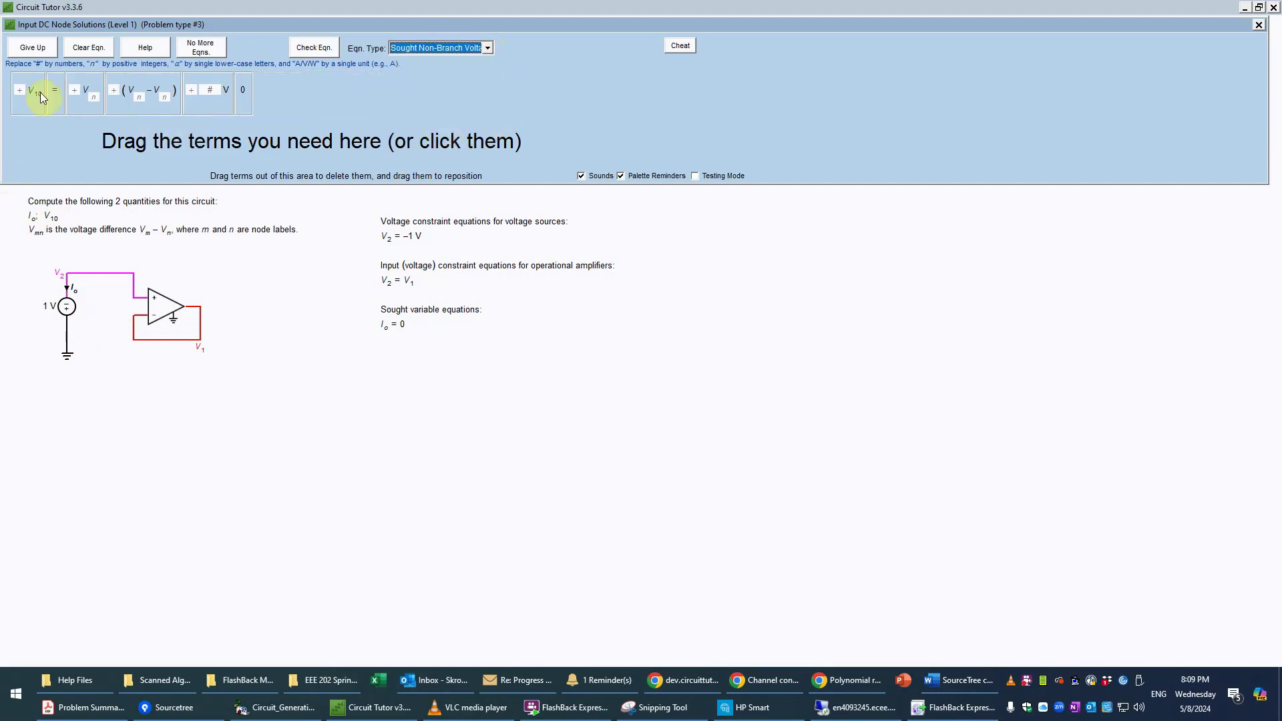
click(19, 114)
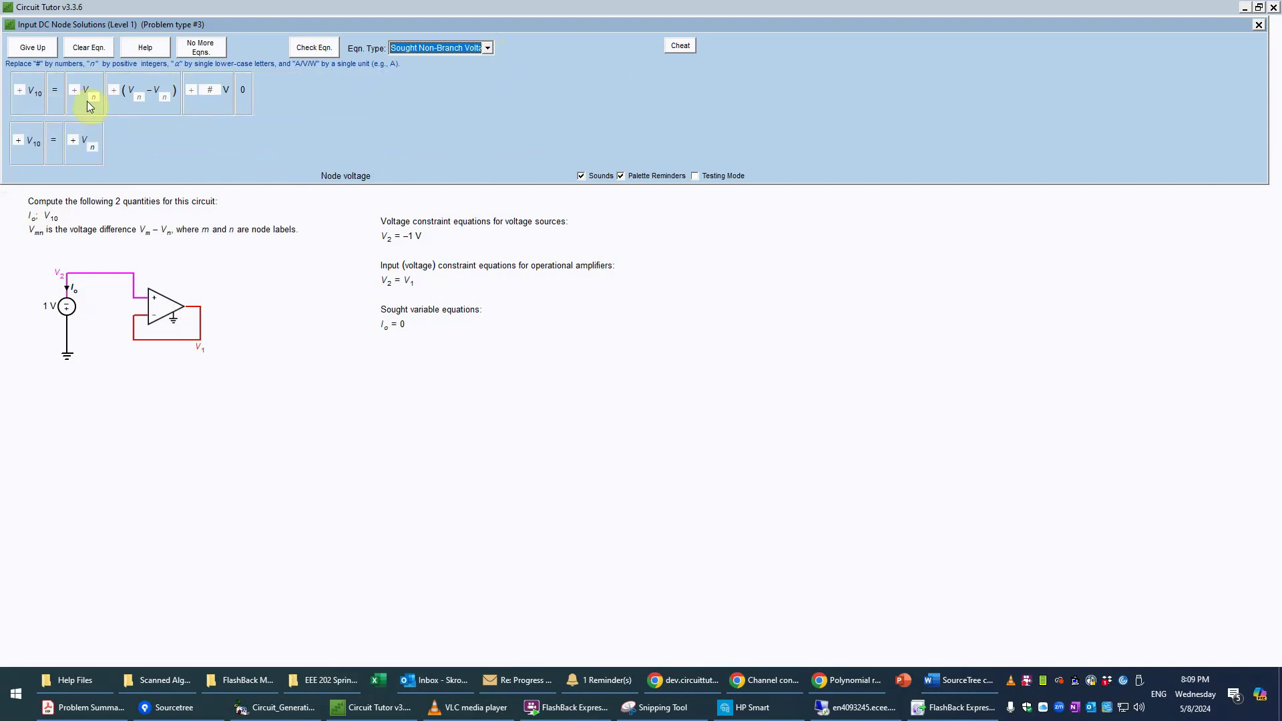
click(93, 145)
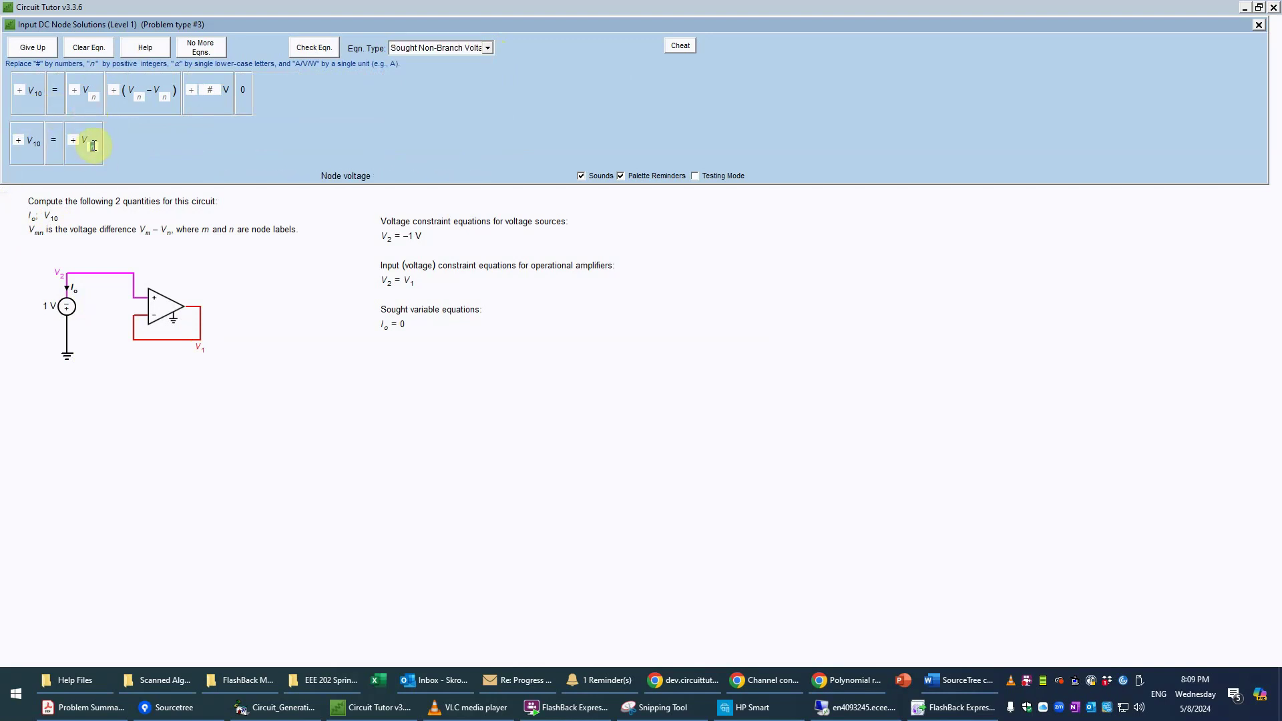
text(1)
click(309, 48)
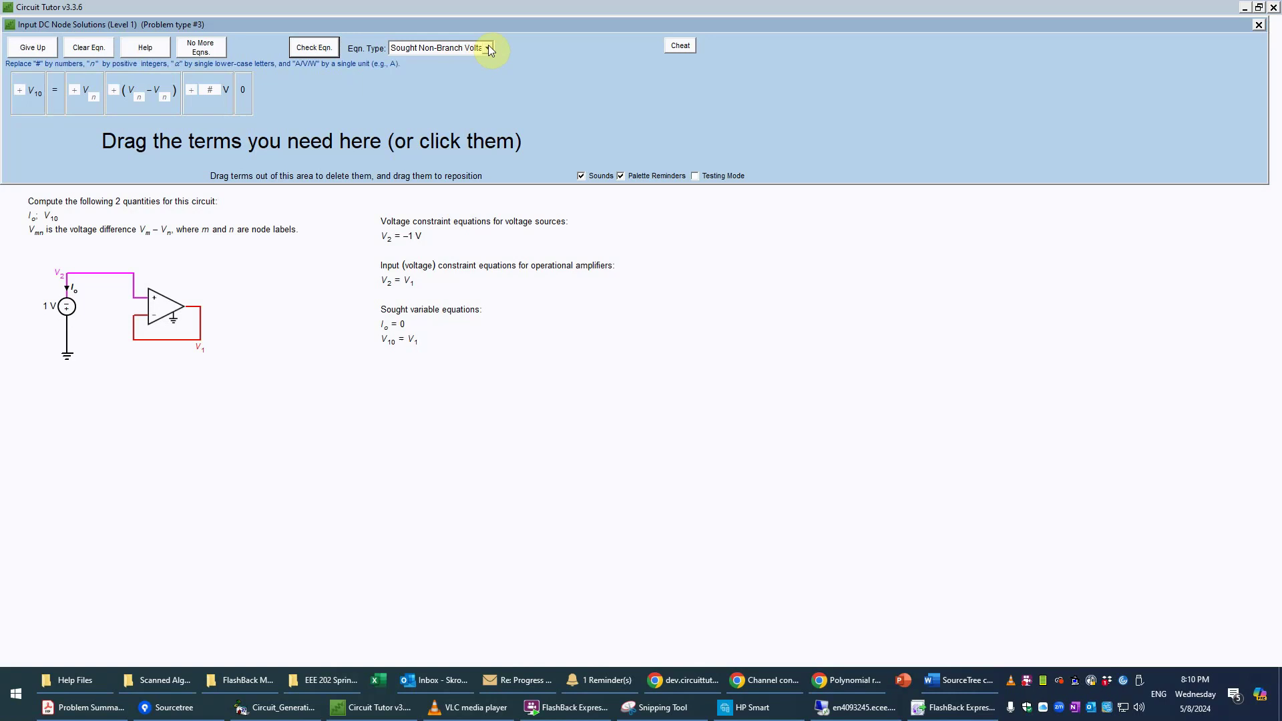
Finish the equations and submit answers Io = 0 A and V10 = −1 V for checking
click(211, 51)
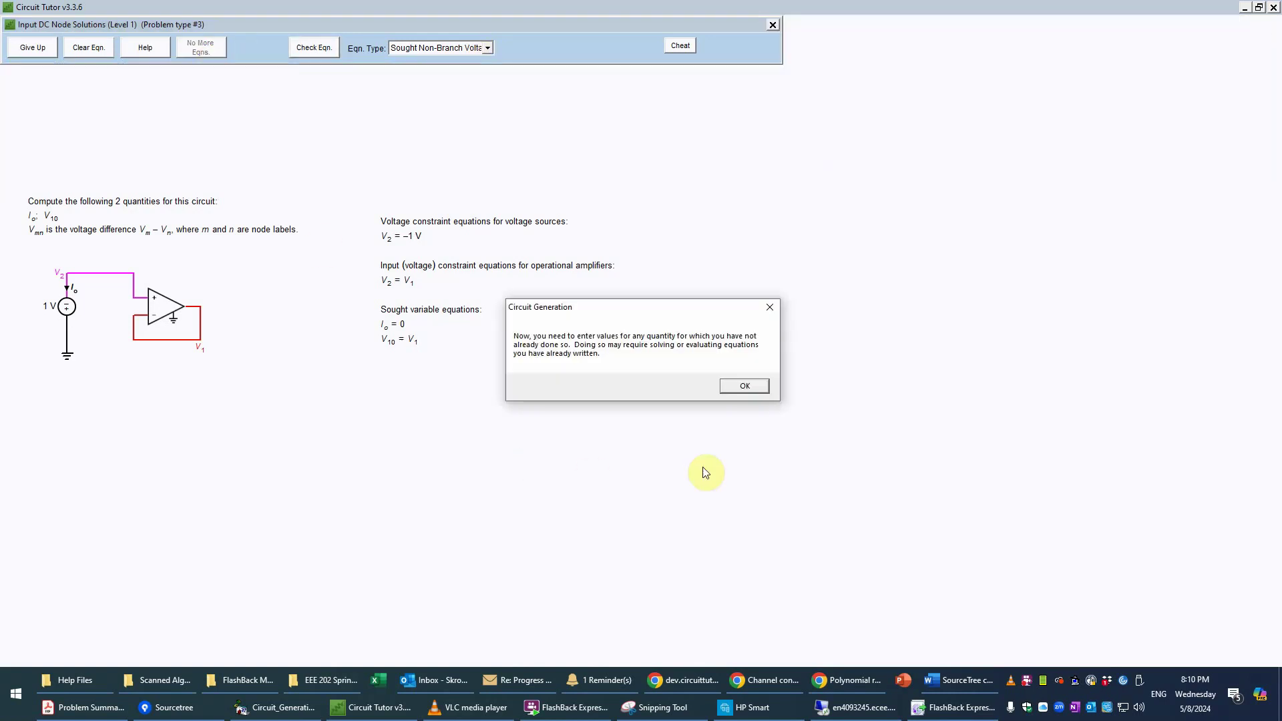
click(744, 388)
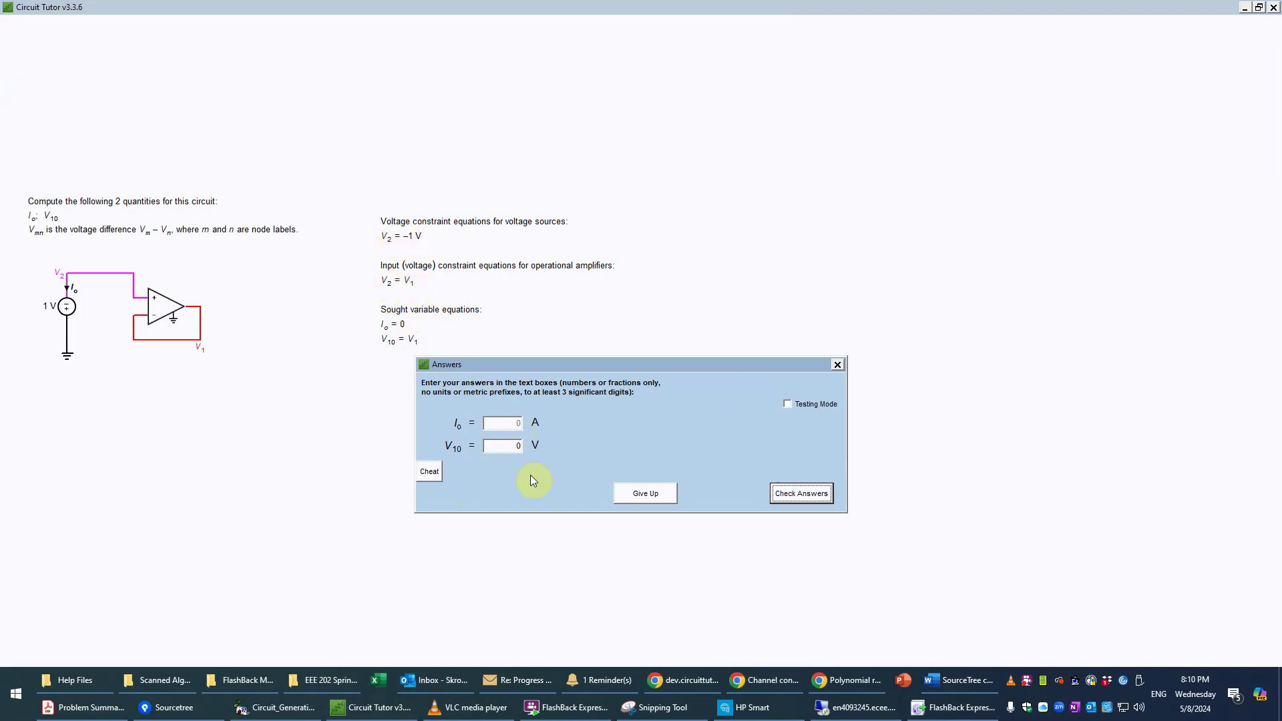
click(521, 445)
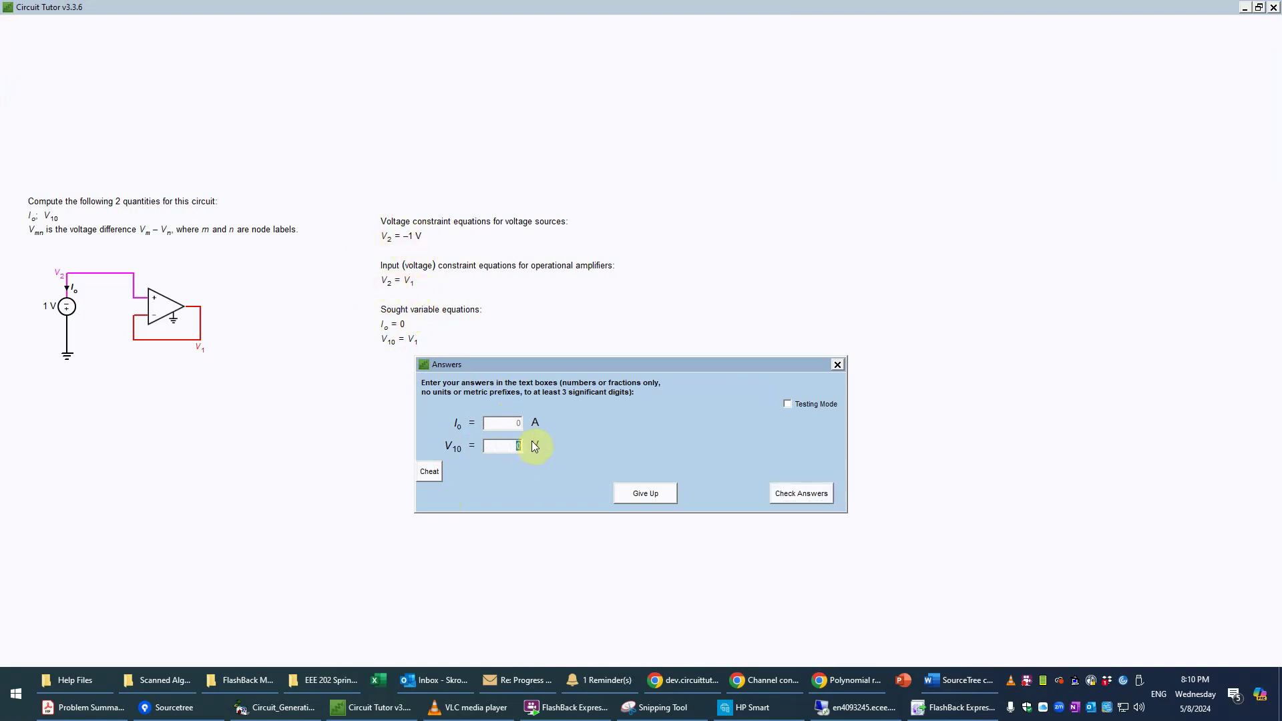
text(-1)
click(812, 496)
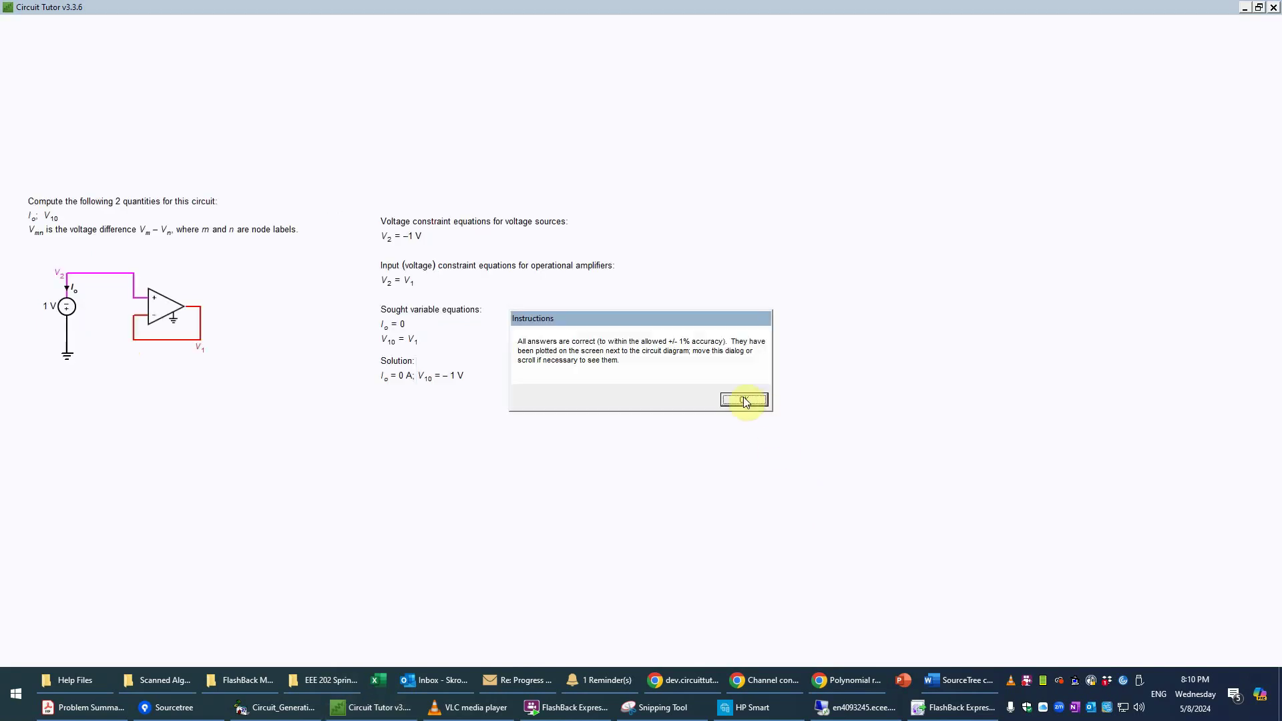
Dismiss the all-correct, please-wait and work-summary messages, then choose to view the detailed solution
click(744, 400)
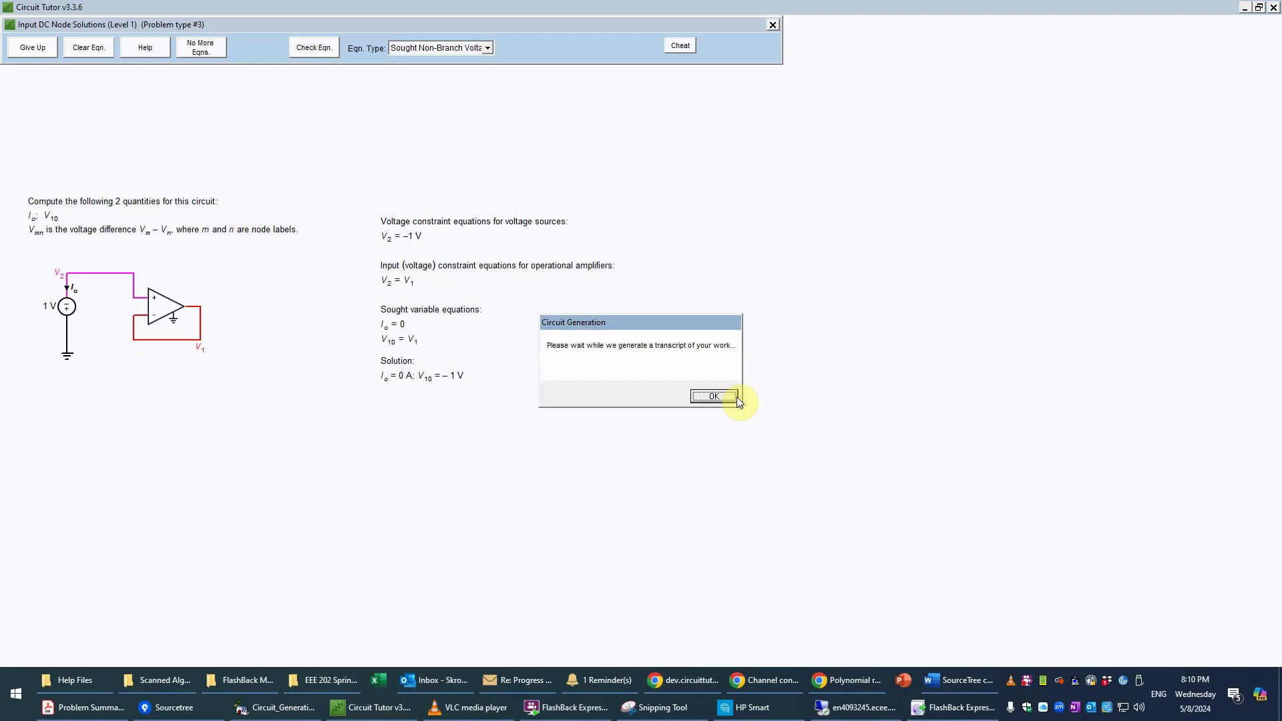
click(735, 396)
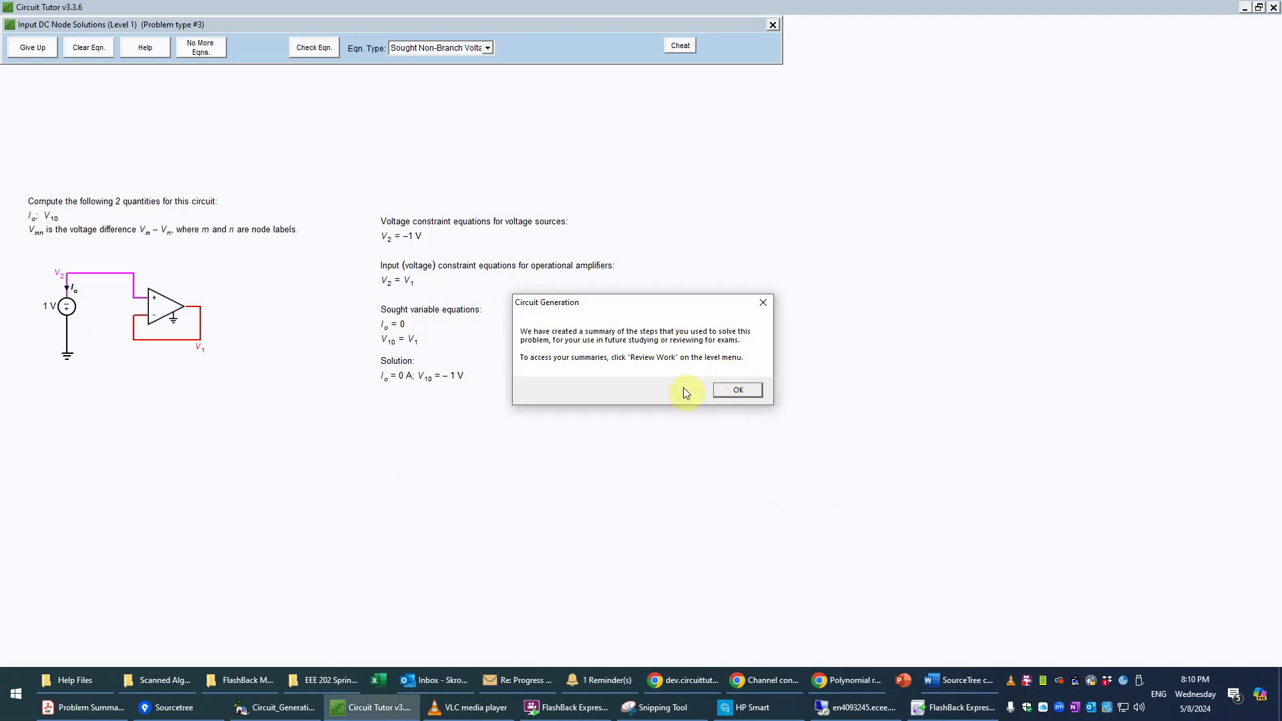
click(739, 391)
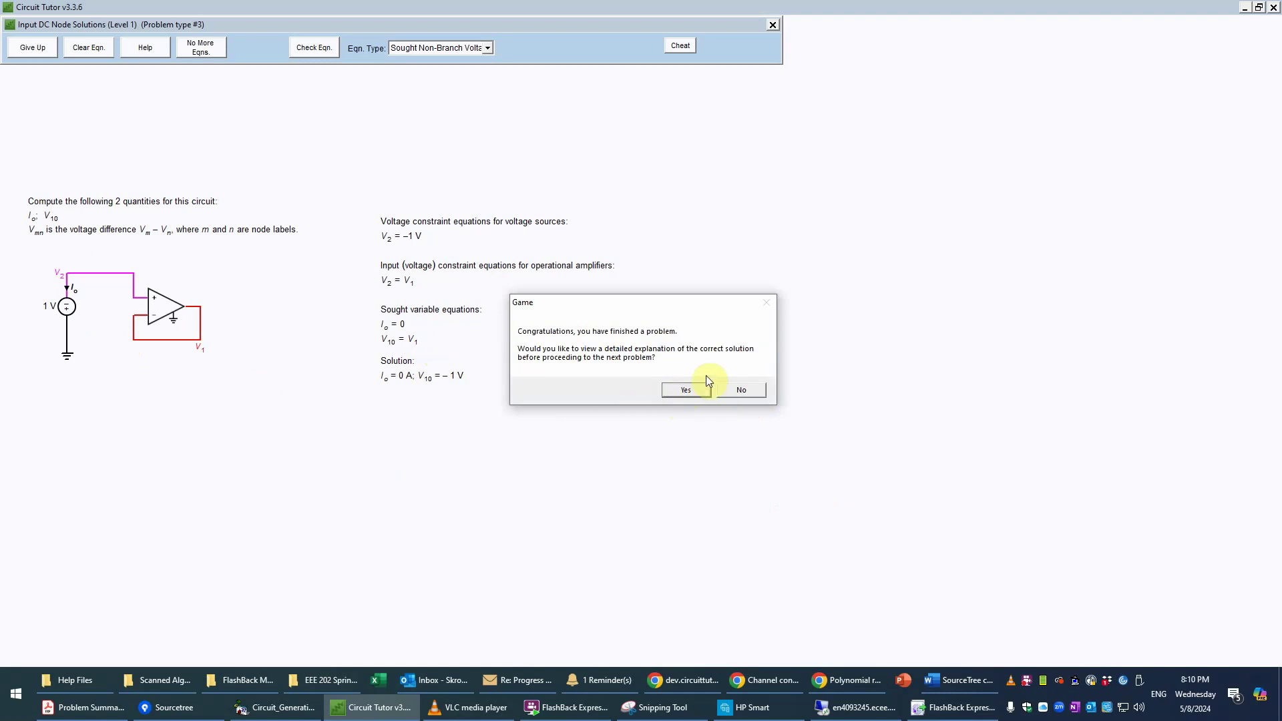
click(682, 388)
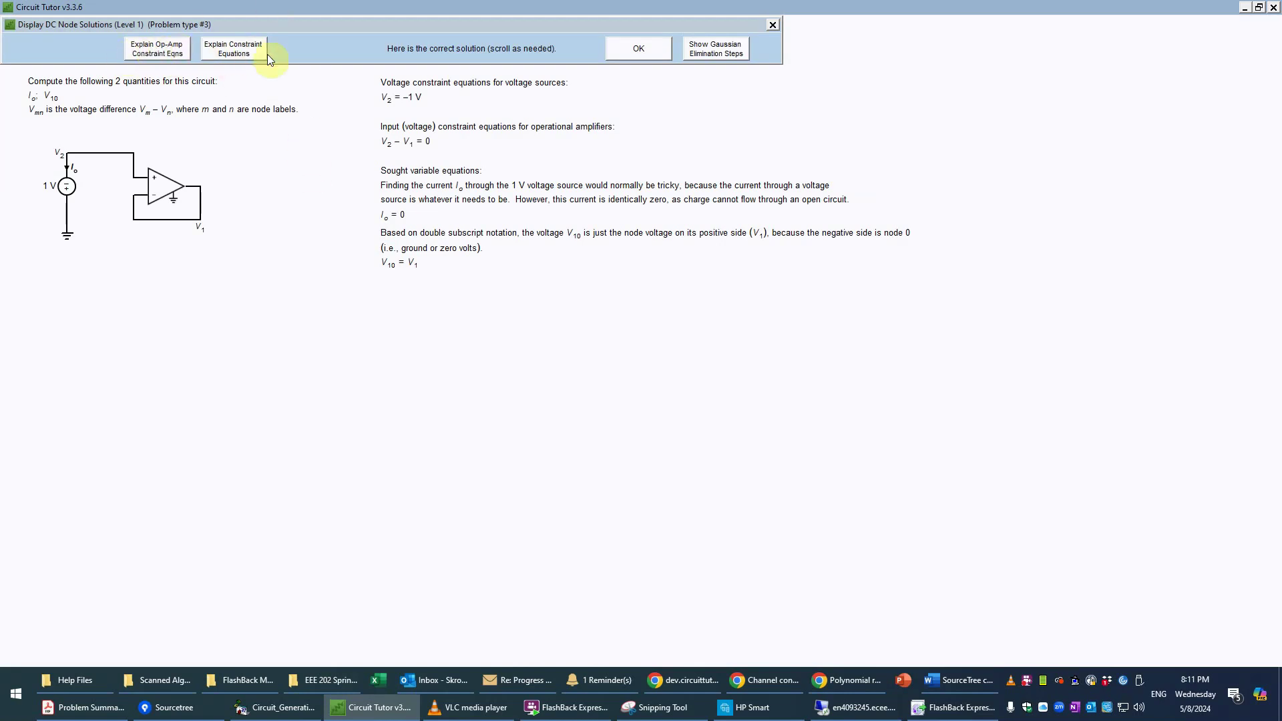
Read the op-amp constraint equations explanation, then close the solution to return to the DC Operational Amplifiers menu
click(167, 56)
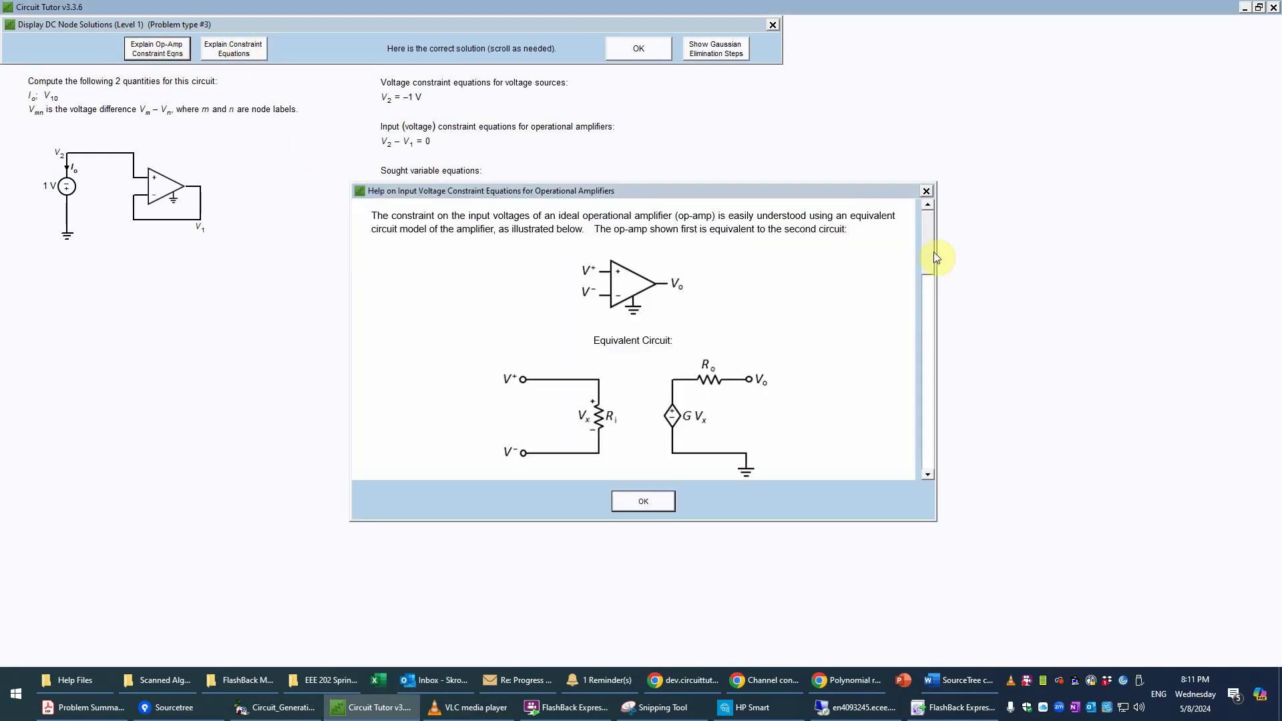
mouse_move(932, 250)
mouse_down()
mouse_move(943, 453)
mouse_move(936, 243)
mouse_up()
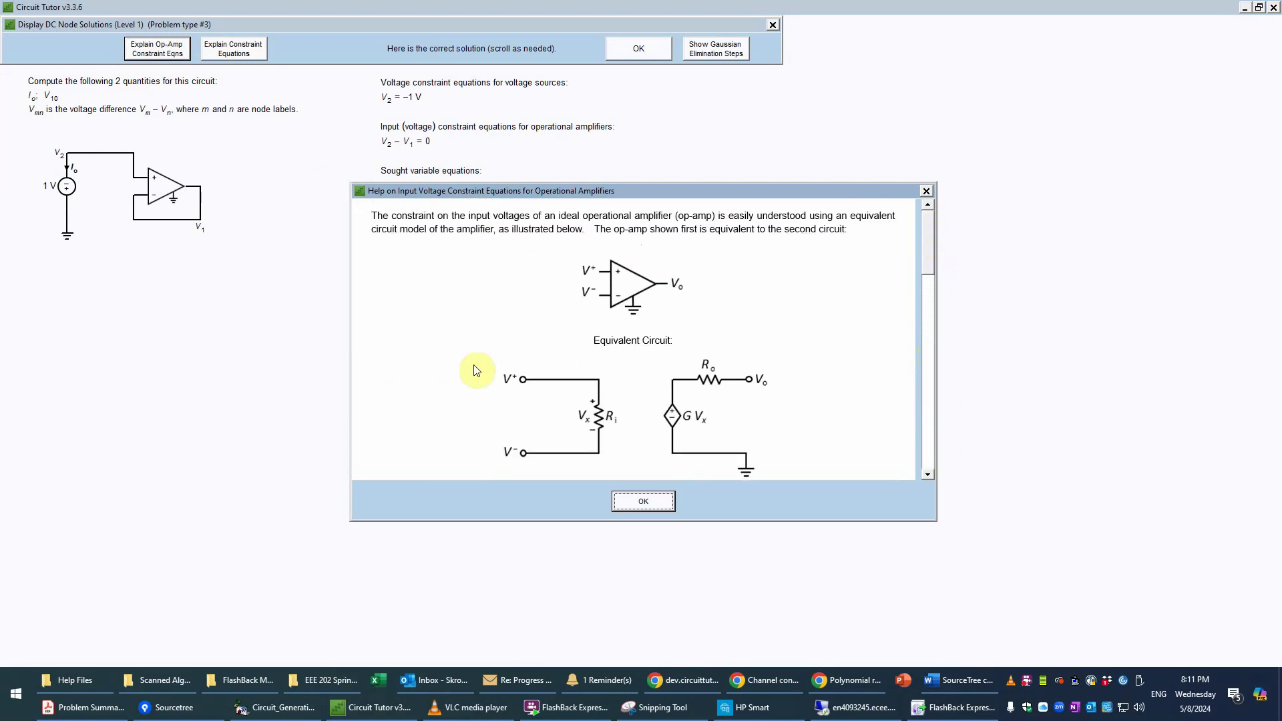
click(660, 501)
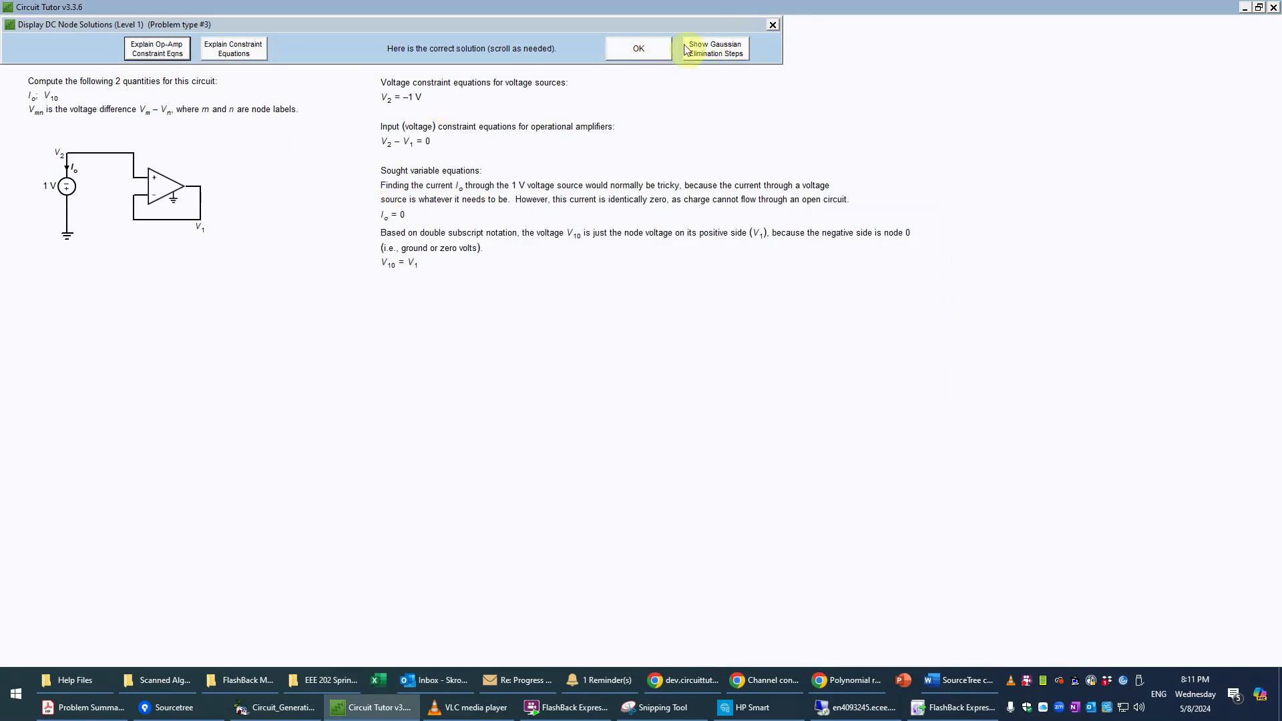
click(642, 48)
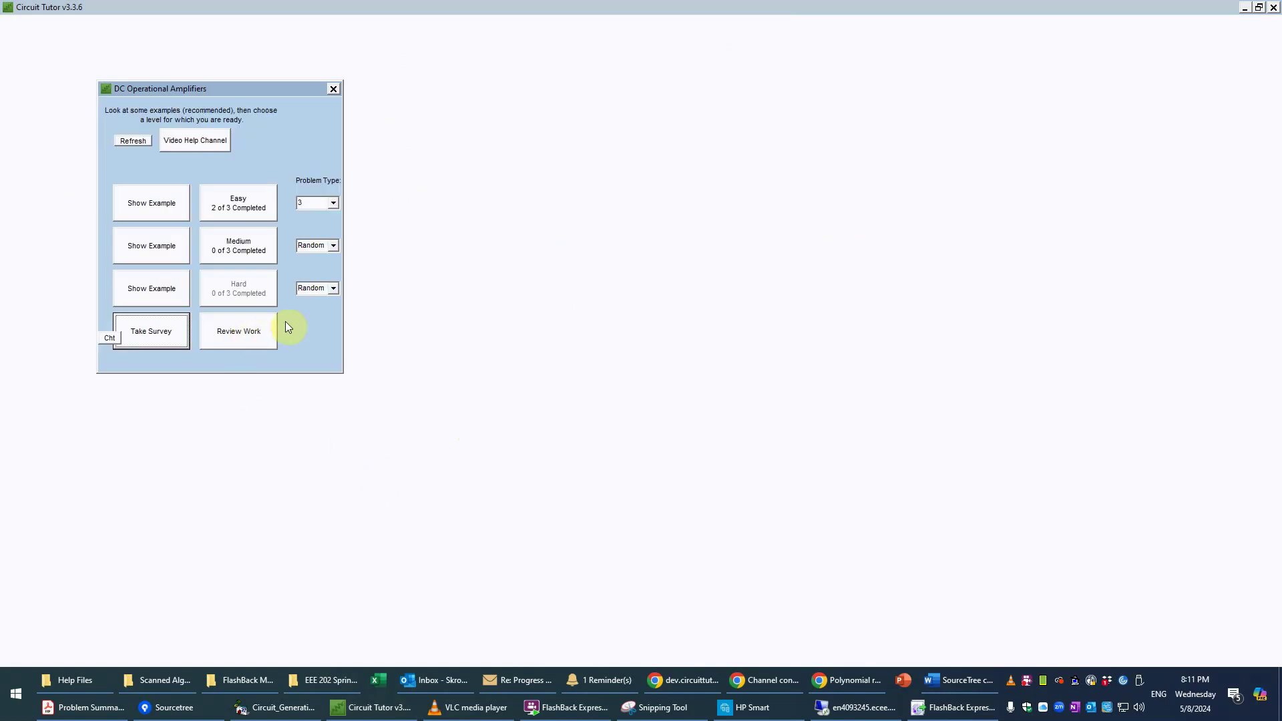